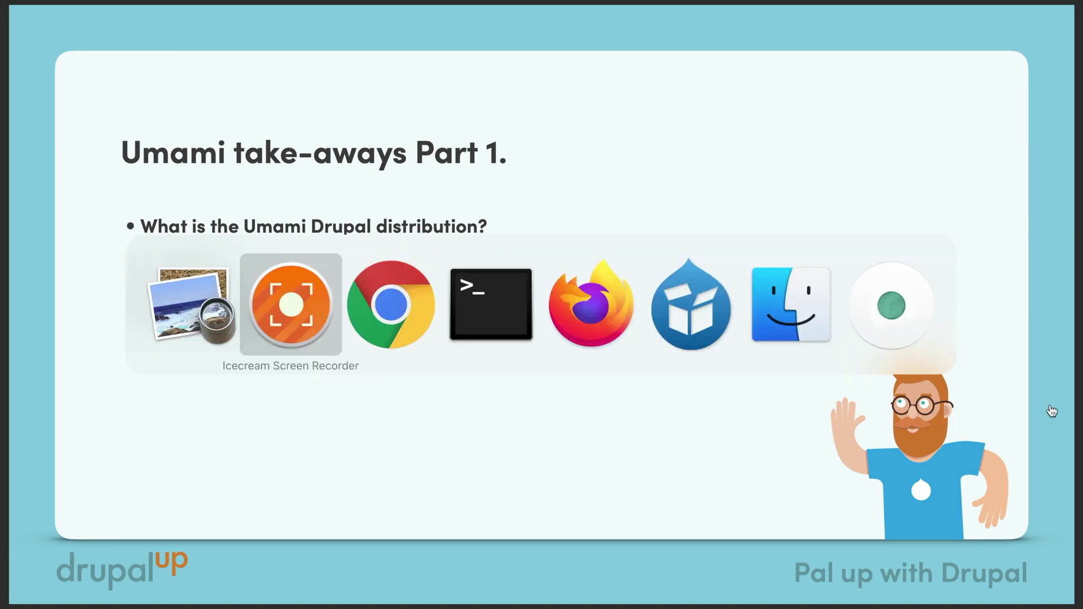
{"action": "key", "text": "super+Tab"}
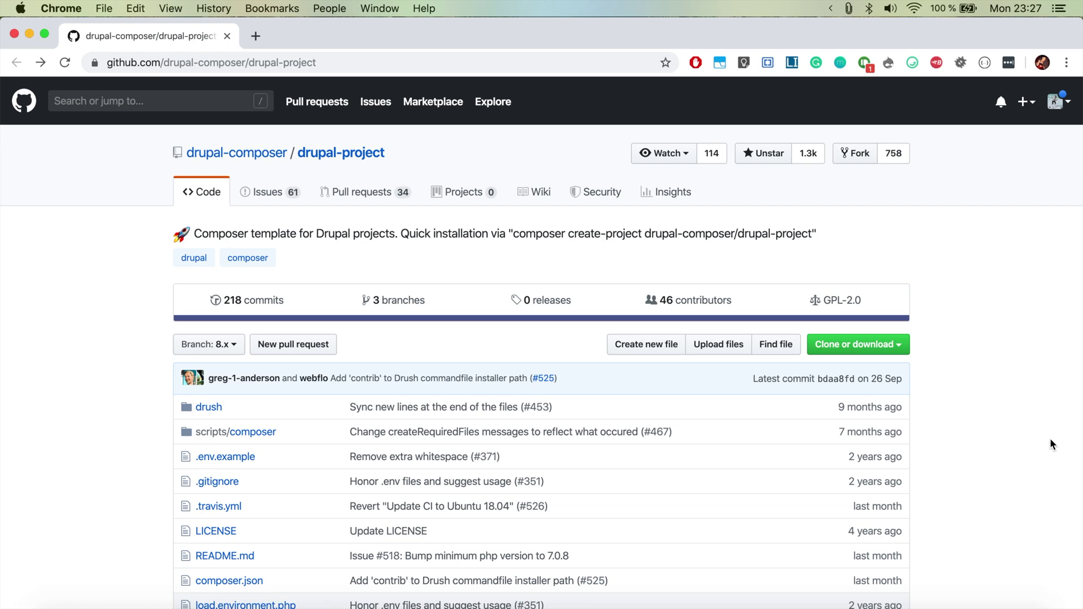
Step: Copy the composer create-project command from the drupal-project README on GitHub
{"action": "scroll", "coordinate": [1050, 438], "scroll_direction": "down", "scroll_amount": 10}
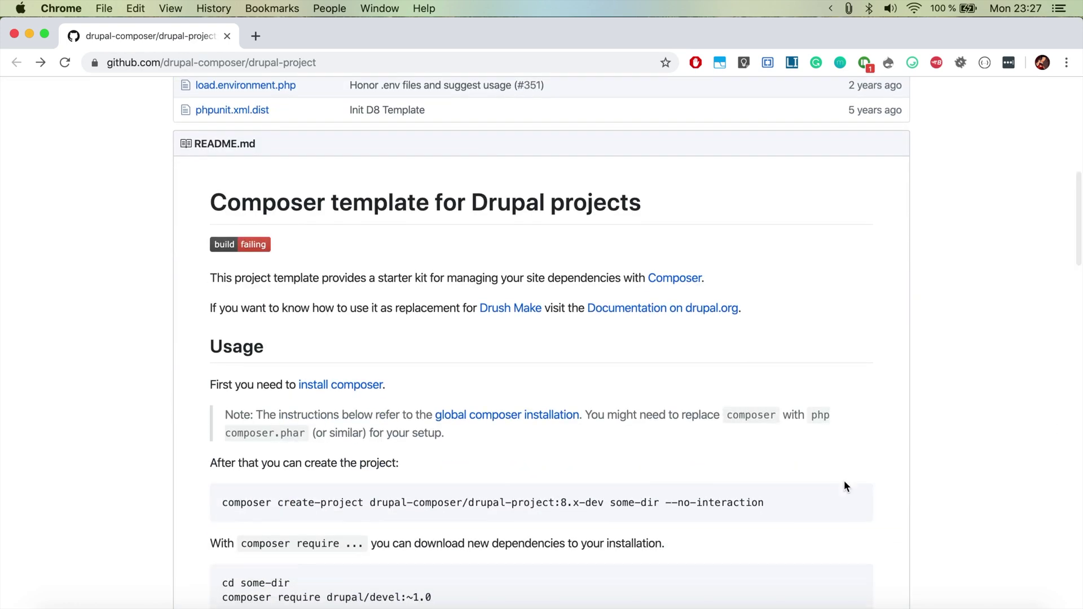
{"action": "left_click_drag", "start_coordinate": [766, 502], "coordinate": [221, 503]}
{"action": "key", "text": "super+c"}
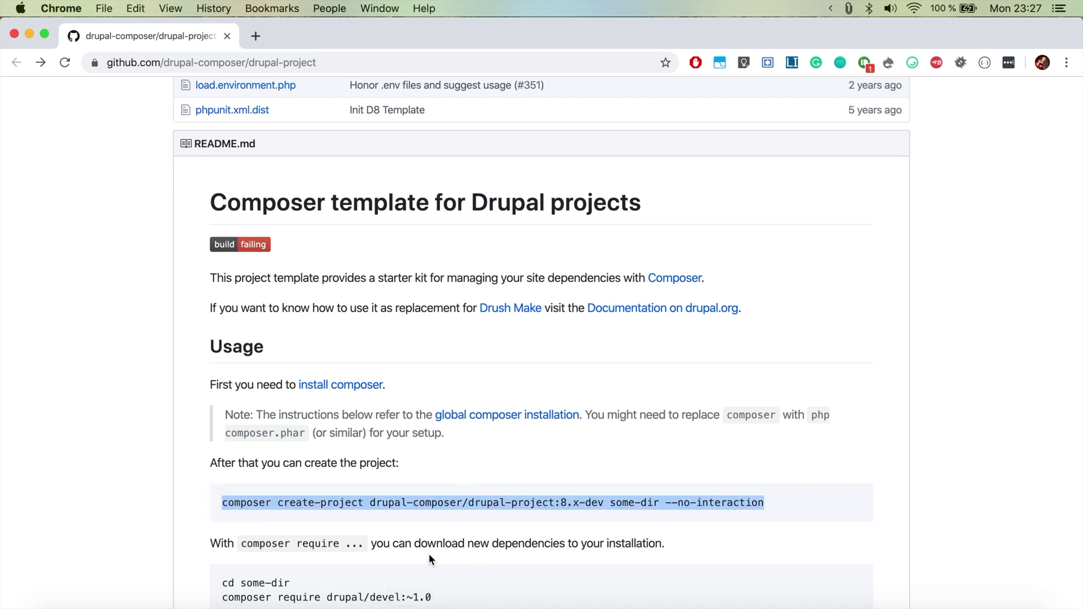
Step: In Terminal, change into the ~/Sites/devdesktop folder
{"action": "left_click", "coordinate": [418, 601]}
{"action": "key", "text": "super+k"}
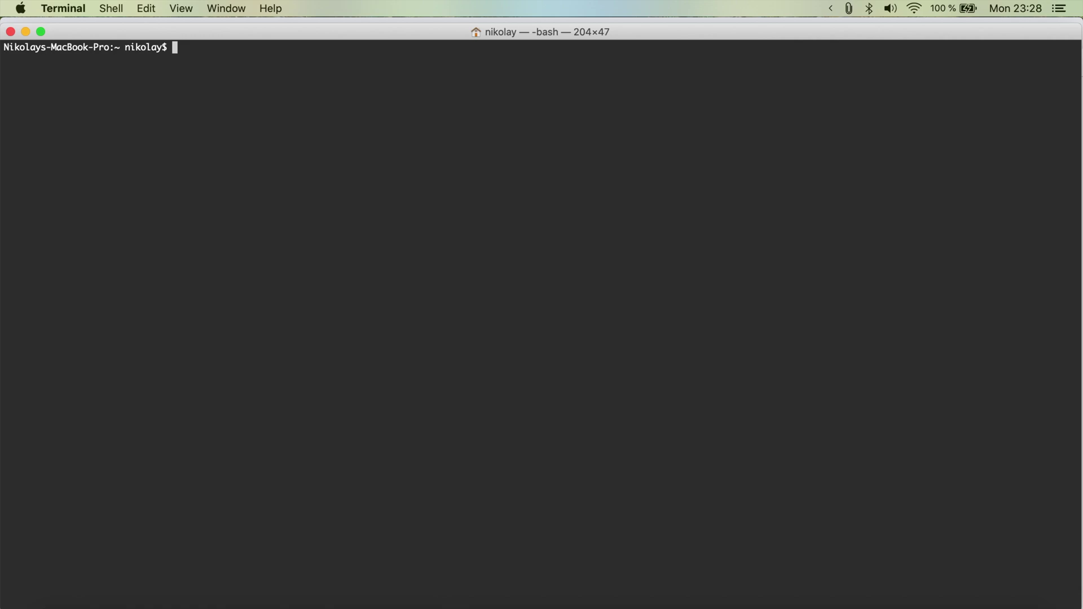
{"action": "type", "text": "cd ~/Sites/devdes"}
{"action": "key", "text": "Tab"}
{"action": "key", "text": "Return"}
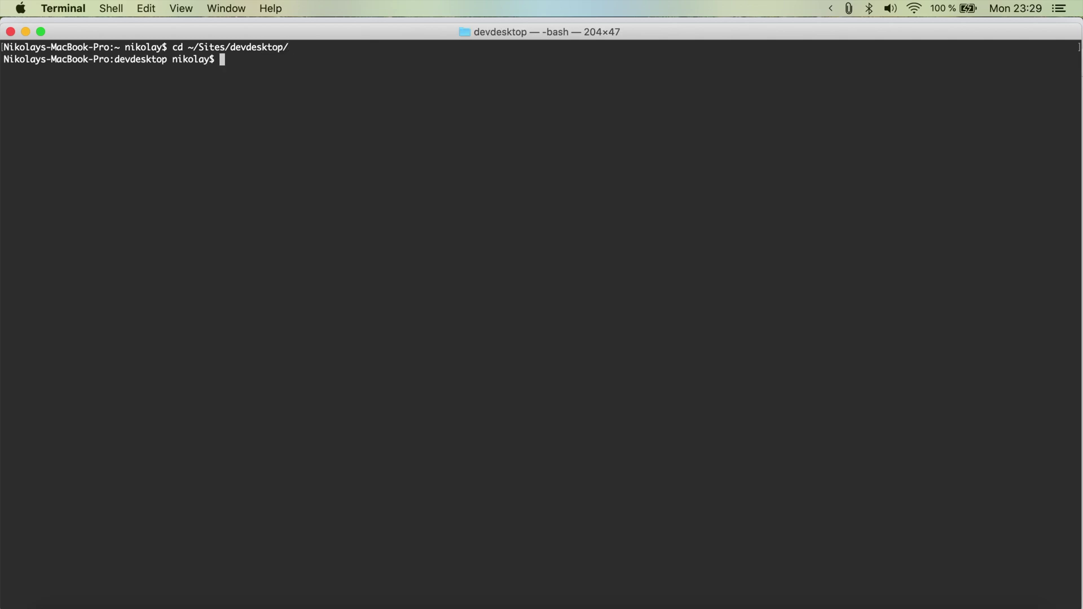
Step: Run the pasted composer create-project command with the directory some-dir replaced by umami
{"action": "key", "text": "super+v"}
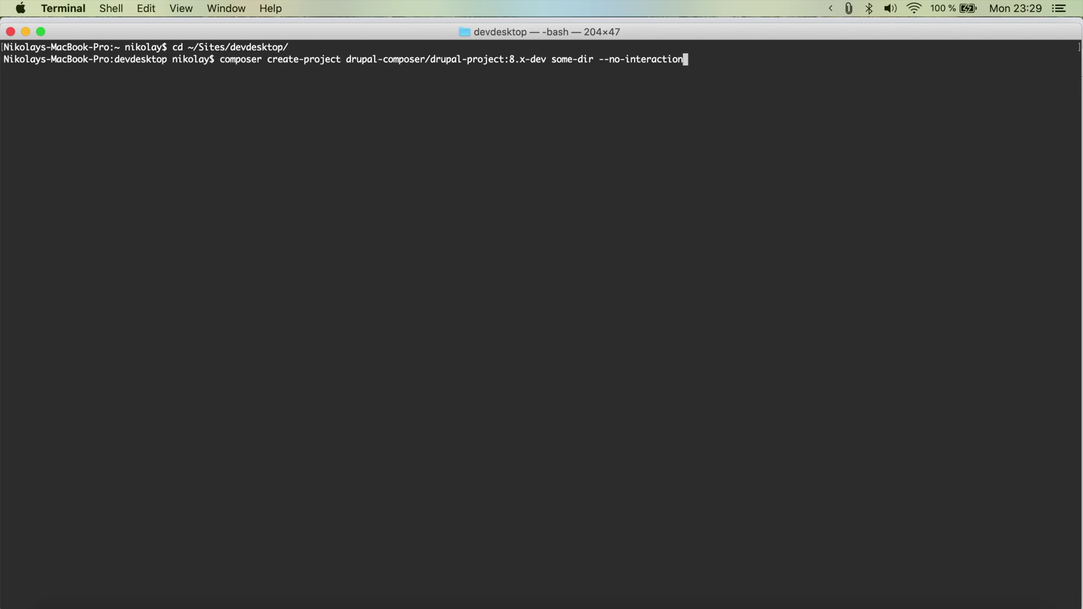
{"action": "key", "text": "alt+Left"}
{"action": "key", "text": "alt+Left"}
{"action": "key", "text": "alt+Left"}
{"action": "key", "text": "Right"}
{"action": "key", "text": "Right"}
{"action": "key", "text": "Right"}
{"action": "key", "text": "BackSpace"}
{"action": "key", "text": "BackSpace"}
{"action": "key", "text": "BackSpace"}
{"action": "key", "text": "BackSpace"}
{"action": "key", "text": "BackSpace"}
{"action": "key", "text": "BackSpace"}
{"action": "key", "text": "BackSpace"}
{"action": "key", "text": "BackSpace"}
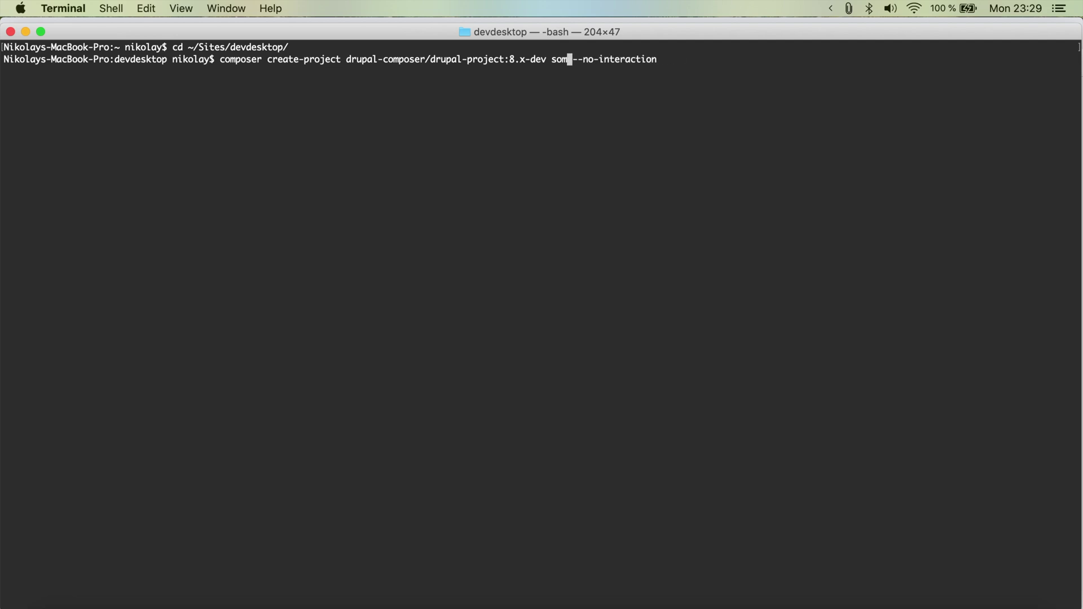
{"action": "type", "text": "umami"}
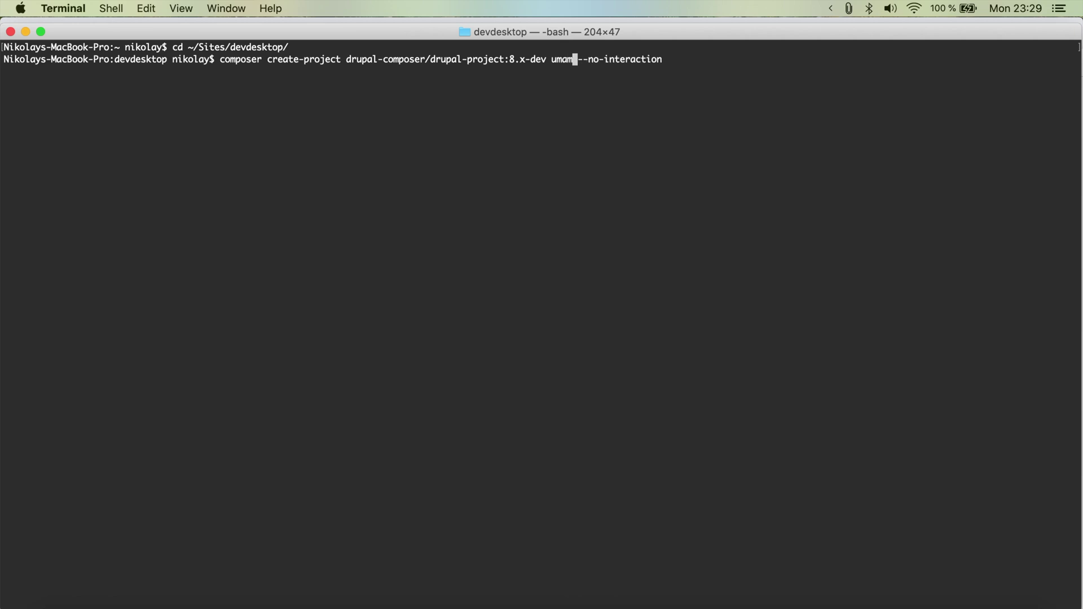
{"action": "key", "text": "Return"}
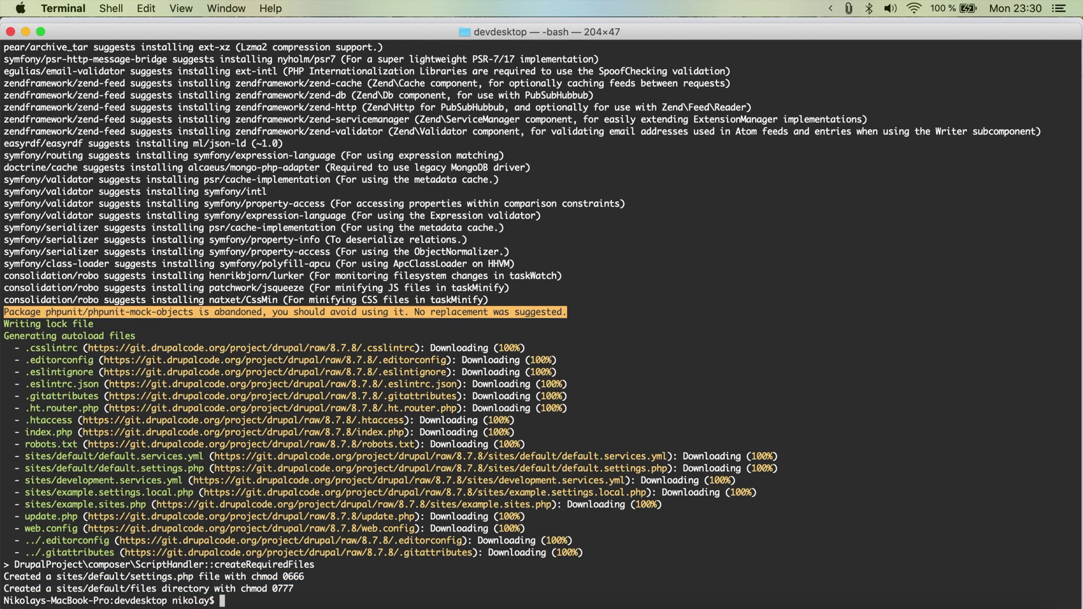
Step: Bring Acquia Dev Desktop forward and start importing a local Drupal site from the + menu
{"action": "left_click", "coordinate": [542, 598]}
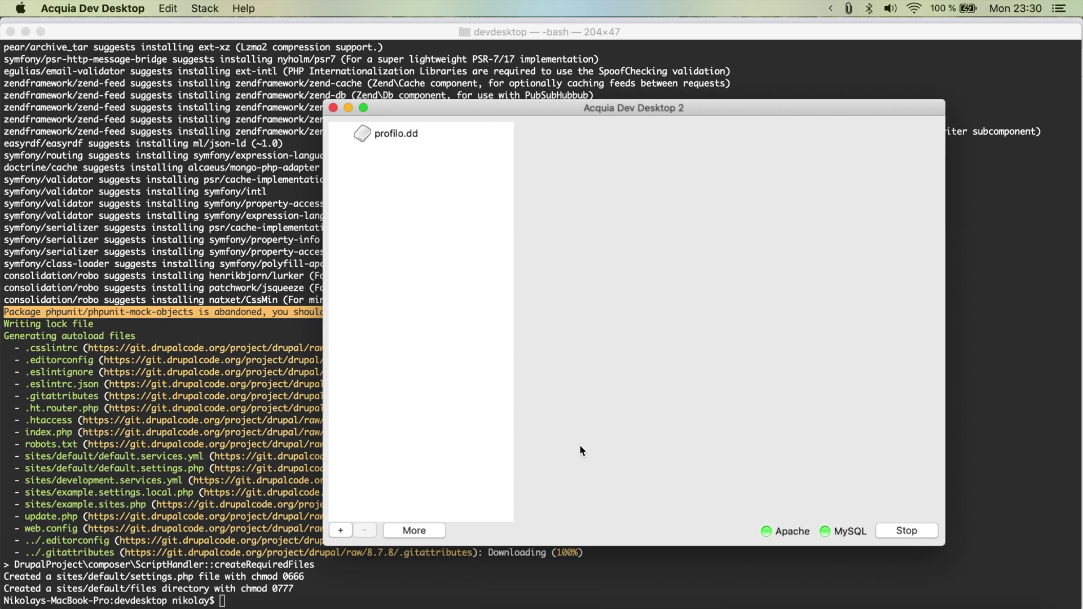
{"action": "left_click_drag", "start_coordinate": [551, 116], "coordinate": [380, 93]}
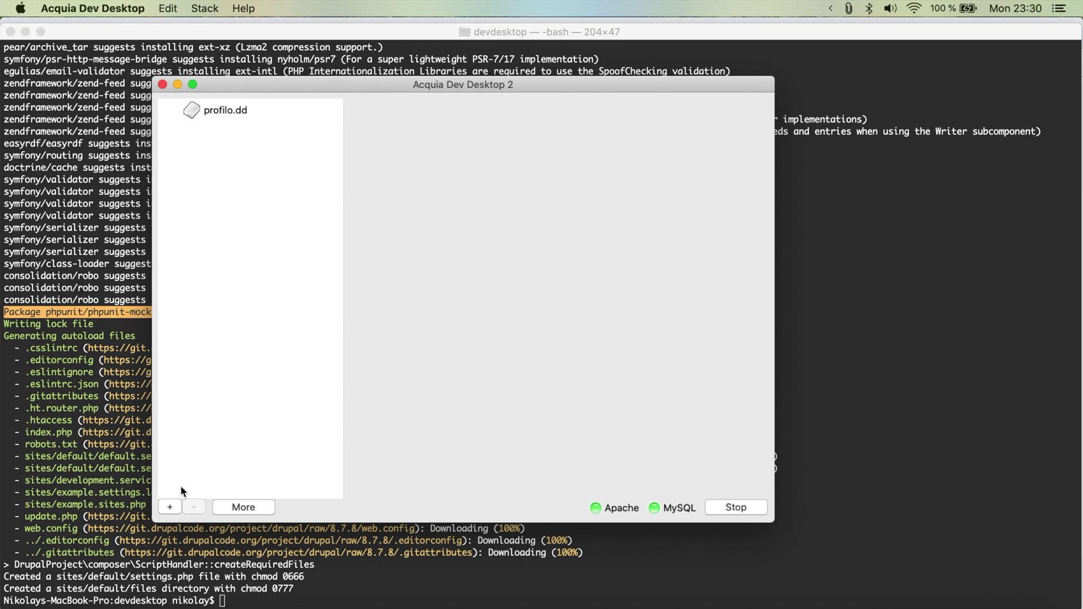
{"action": "left_click", "coordinate": [171, 506]}
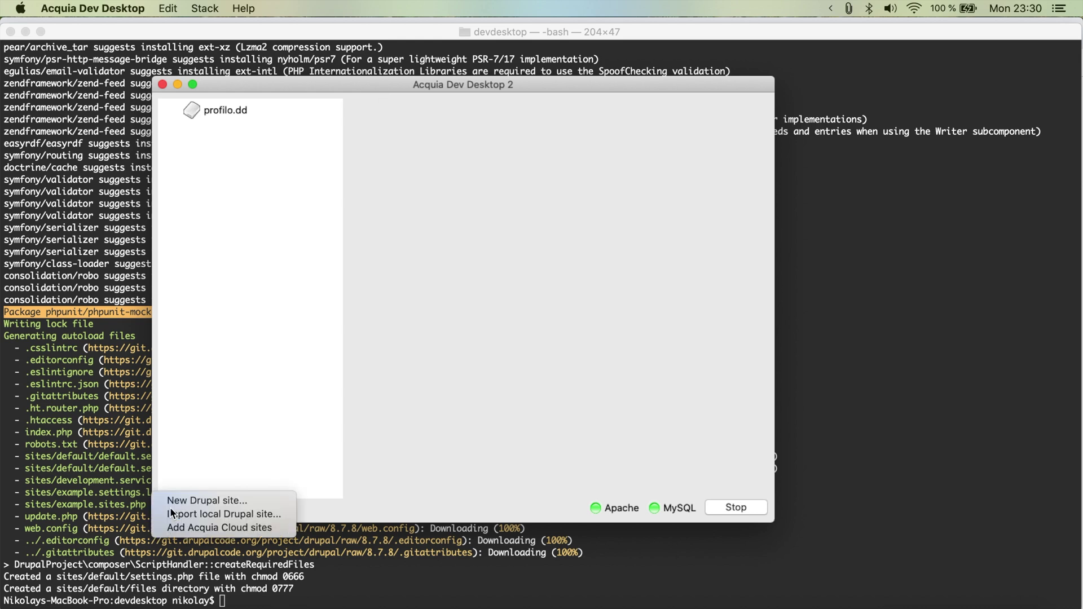
{"action": "left_click", "coordinate": [217, 516]}
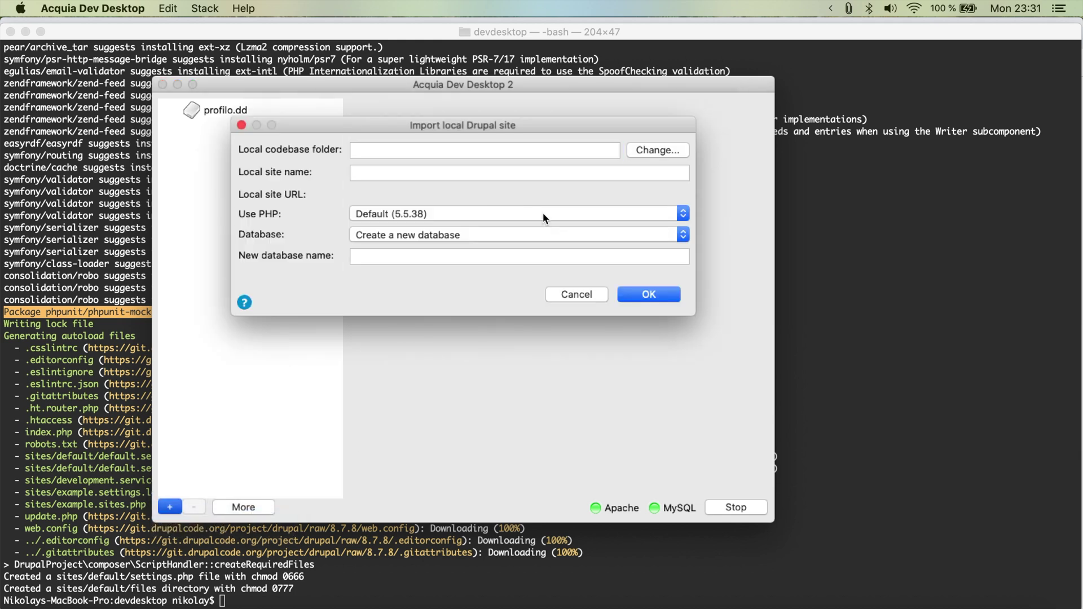
Step: Set the import's codebase folder to umami/web
{"action": "left_click", "coordinate": [658, 151]}
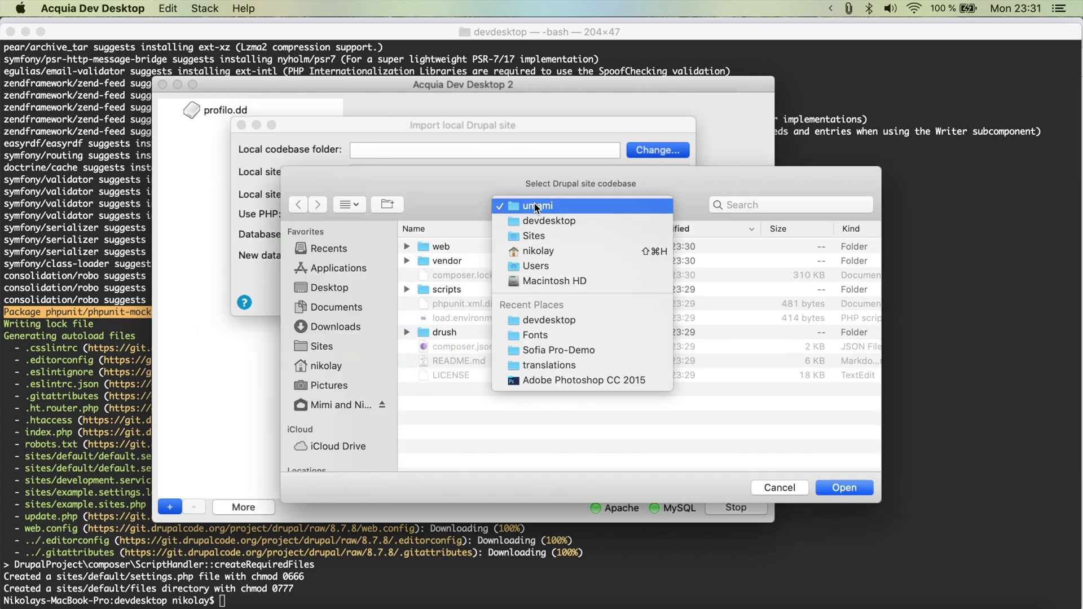
{"action": "left_click", "coordinate": [537, 206]}
{"action": "left_click", "coordinate": [535, 206]}
{"action": "left_click", "coordinate": [430, 249]}
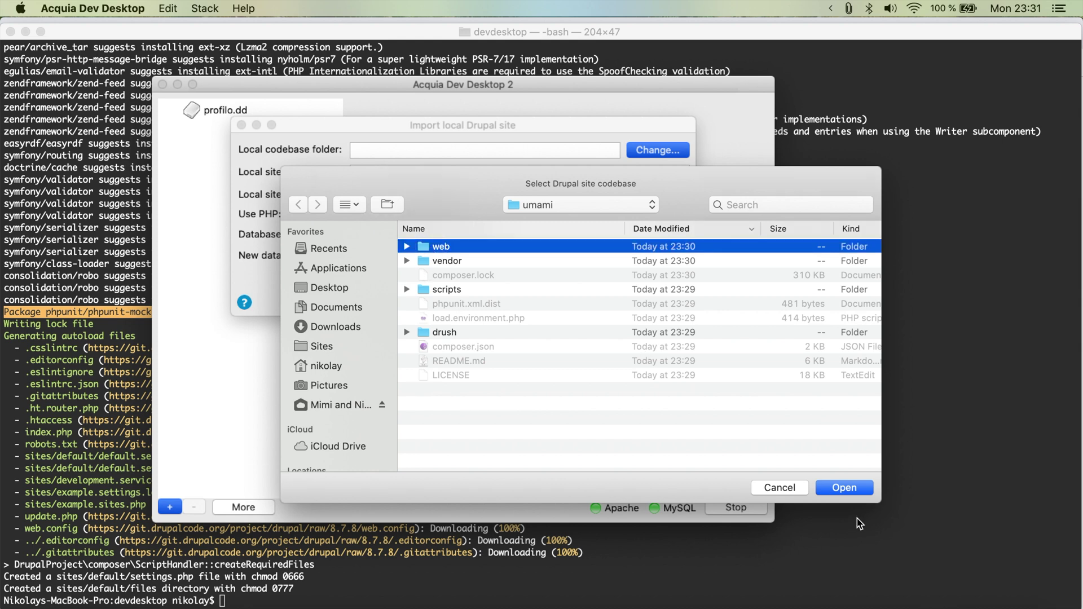
{"action": "left_click", "coordinate": [847, 490]}
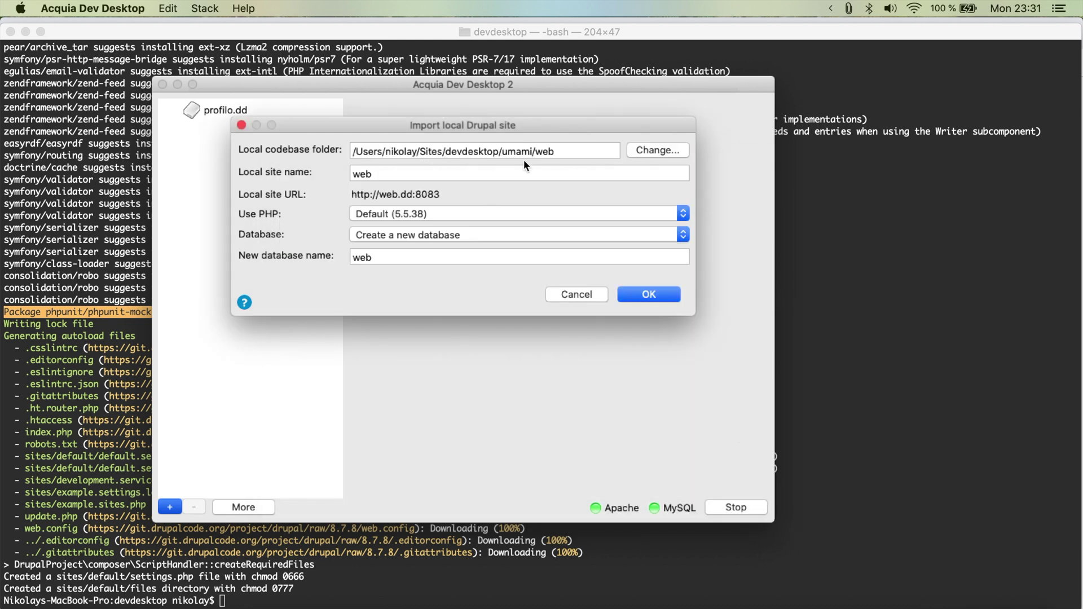
Step: Name the site umami, choose PHP 7.3.9, and import it
{"action": "double_click", "coordinate": [388, 175]}
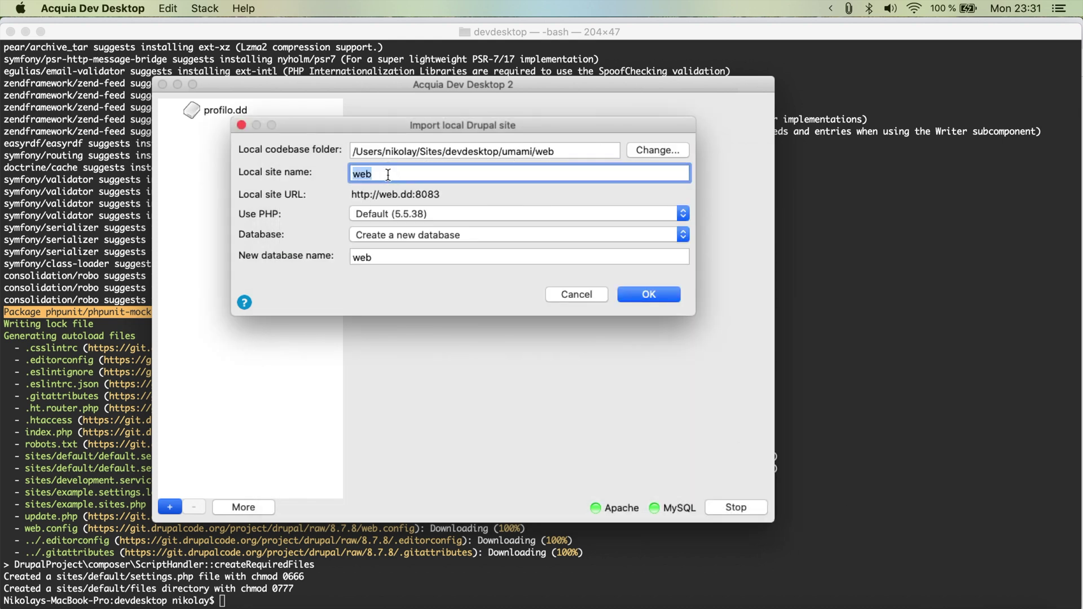
{"action": "type", "text": "umami"}
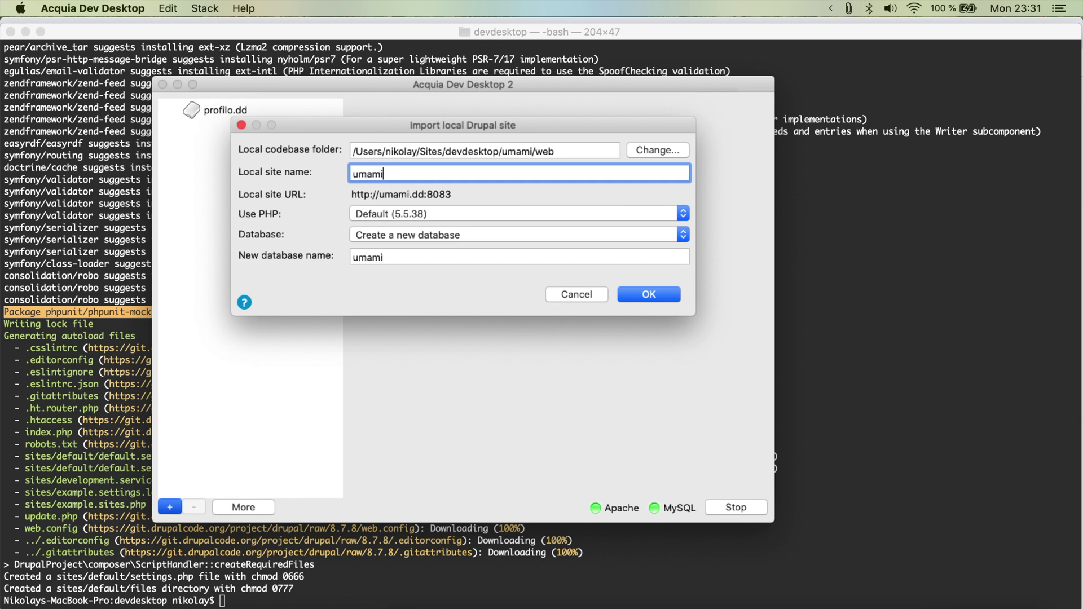
{"action": "left_click", "coordinate": [391, 214]}
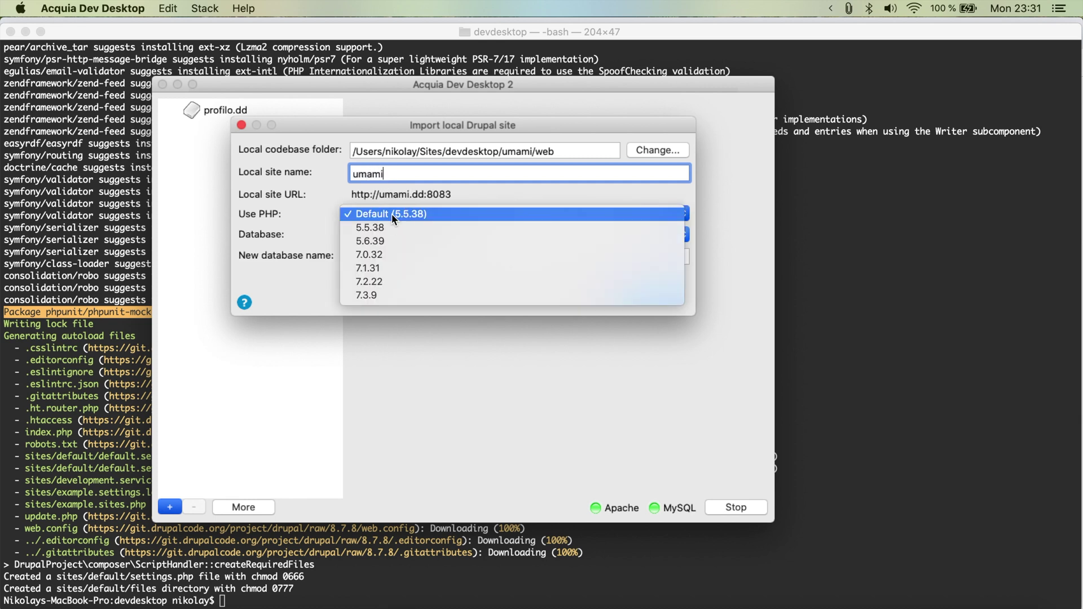
{"action": "left_click", "coordinate": [397, 297]}
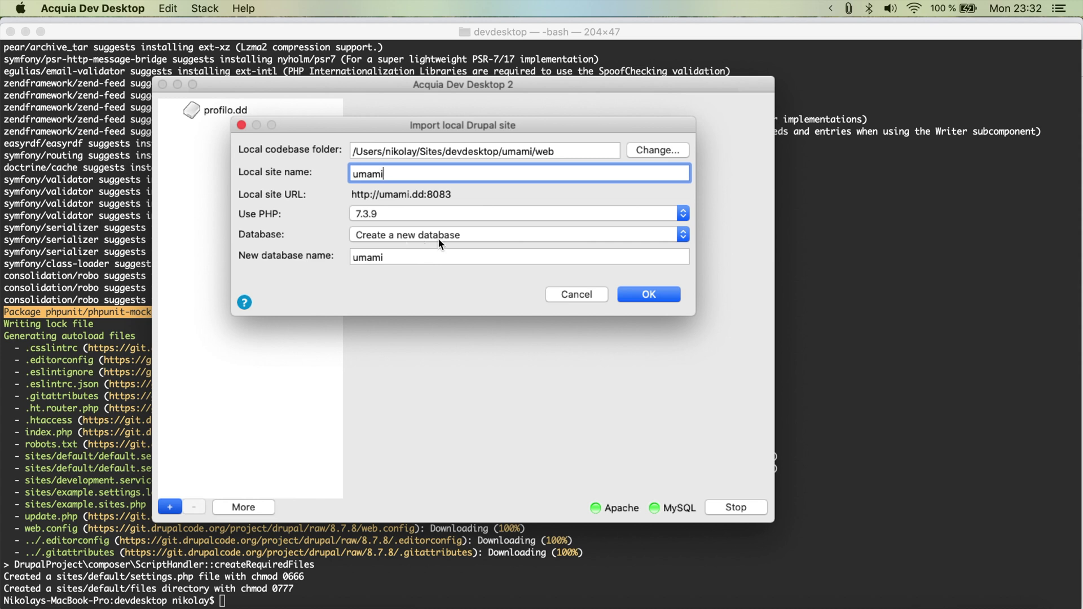
{"action": "left_click", "coordinate": [650, 296]}
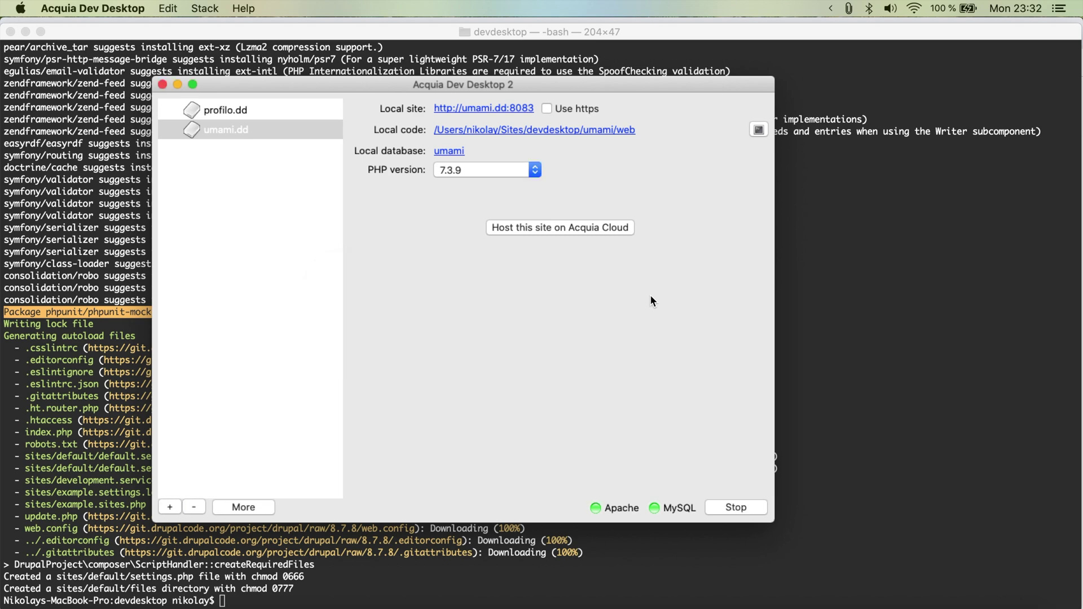
Step: Open the local site, keep English, and install with the Demo: Umami Food Magazine profile
{"action": "left_click", "coordinate": [532, 113]}
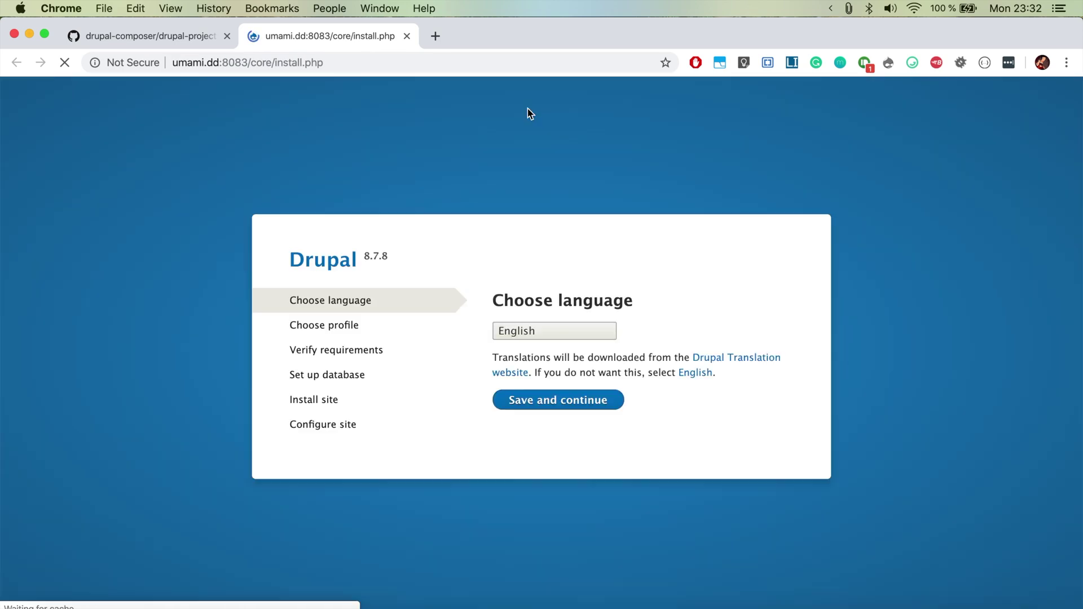
{"action": "left_click", "coordinate": [557, 362]}
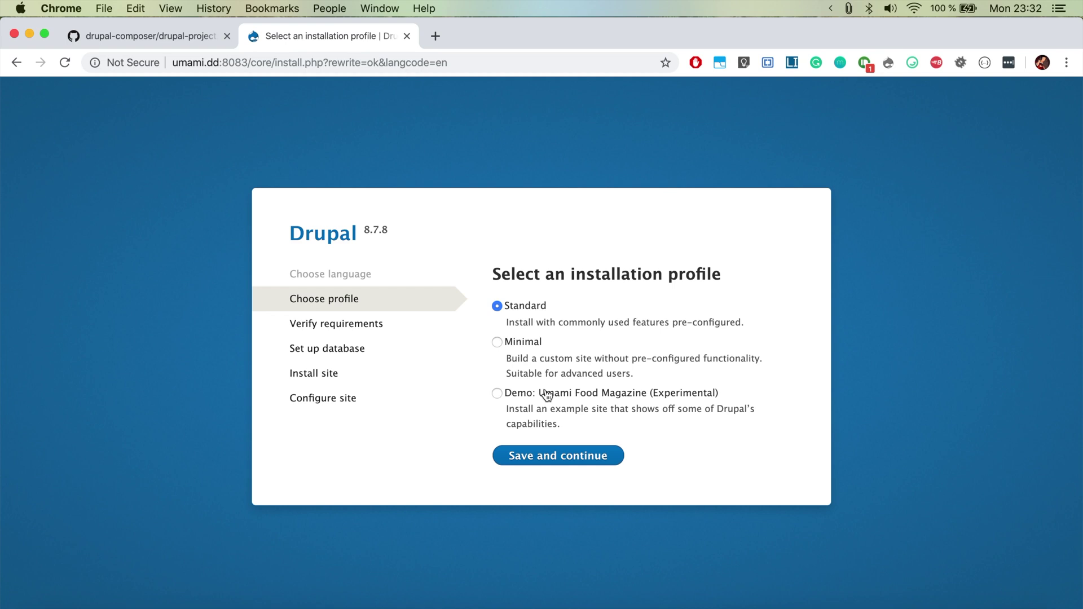
{"action": "left_click", "coordinate": [547, 394]}
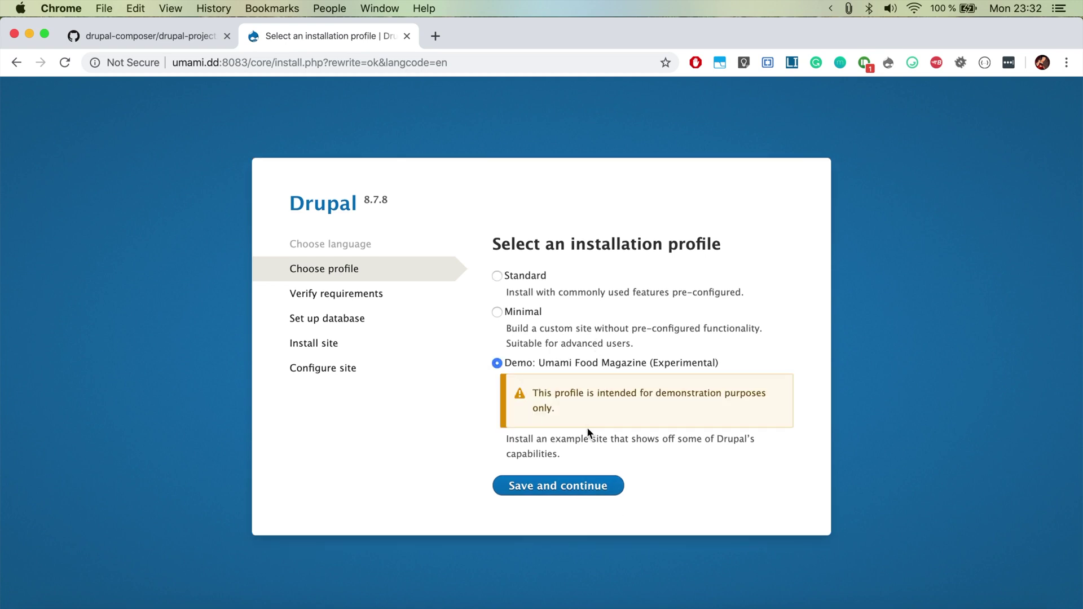
{"action": "left_click", "coordinate": [541, 489]}
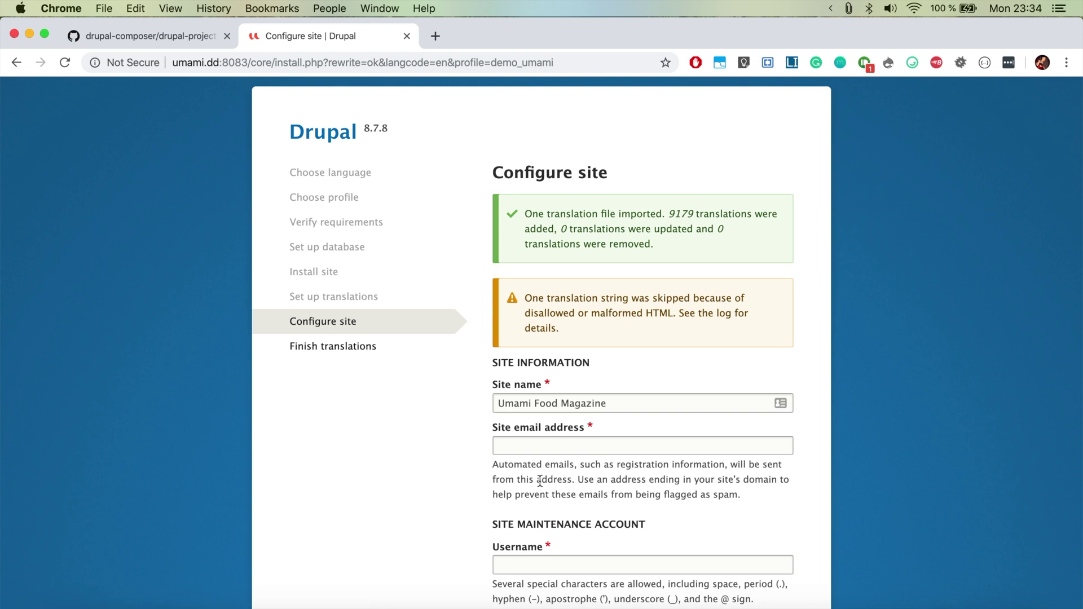
Step: Enter the site email address and the maintenance account username, password and password confirmation
{"action": "left_click", "coordinate": [539, 448]}
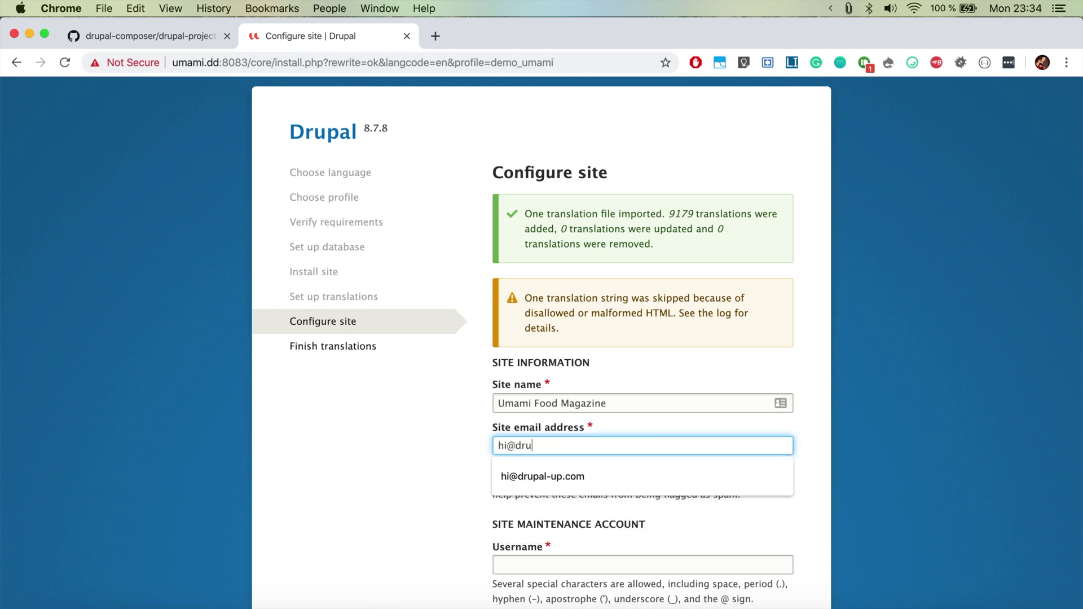
{"action": "left_click", "coordinate": [583, 474]}
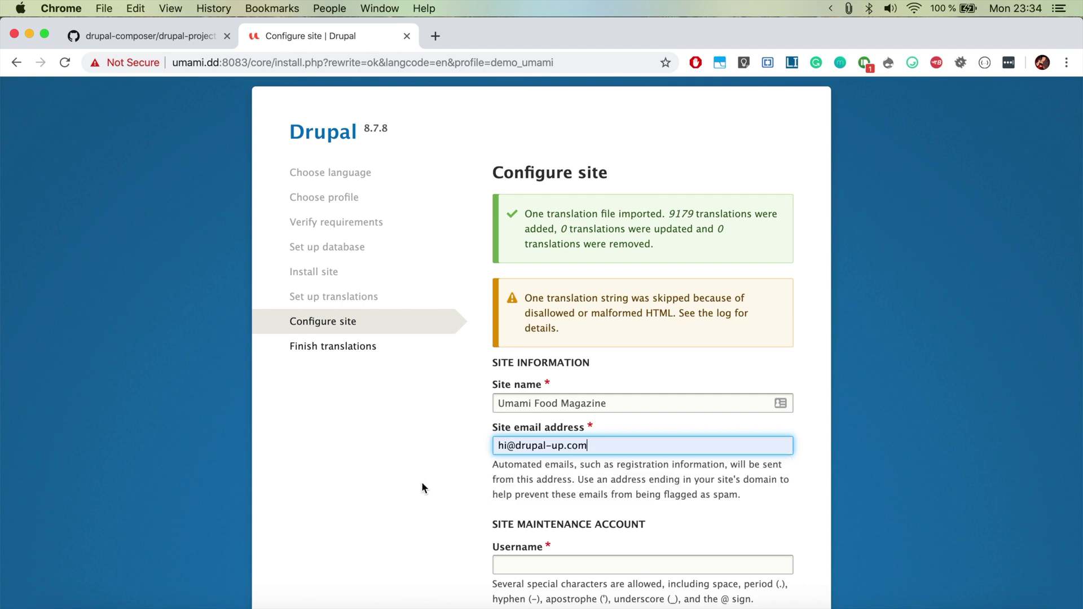
{"action": "scroll", "coordinate": [422, 482], "scroll_direction": "down", "scroll_amount": 5}
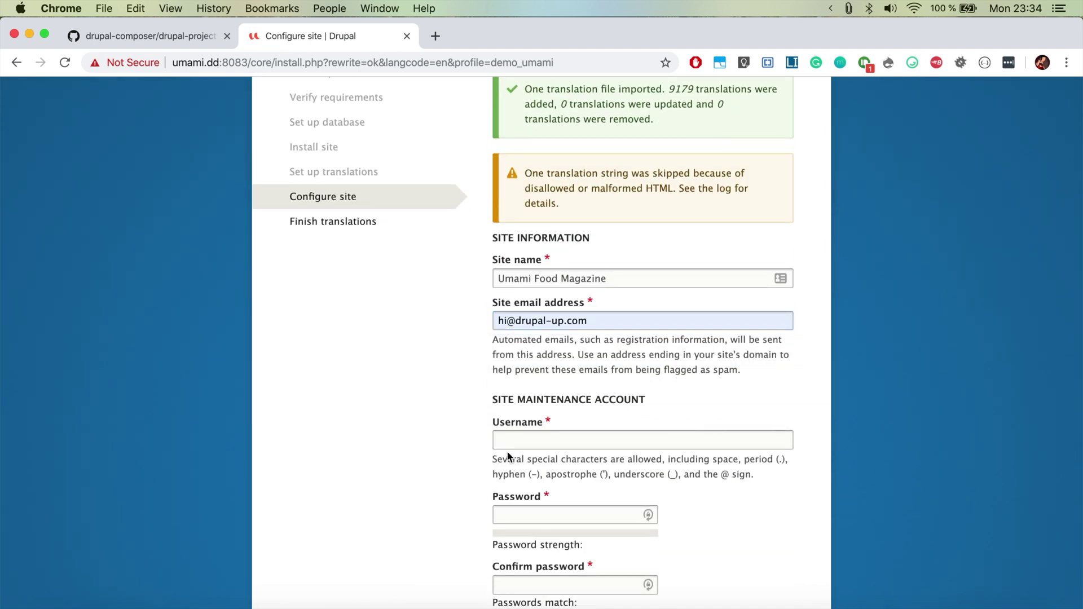
{"action": "left_click", "coordinate": [508, 441]}
{"action": "type", "text": "admin"}
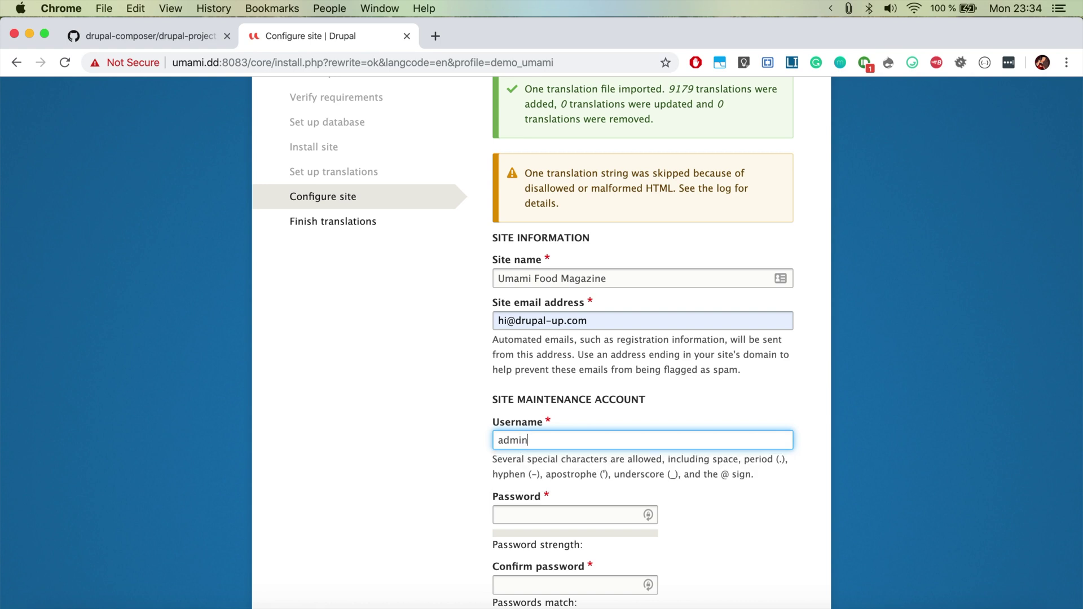
{"action": "key", "text": "Tab"}
{"action": "type", "text": "admin"}
{"action": "scroll", "coordinate": [642, 339], "scroll_direction": "down", "scroll_amount": 3}
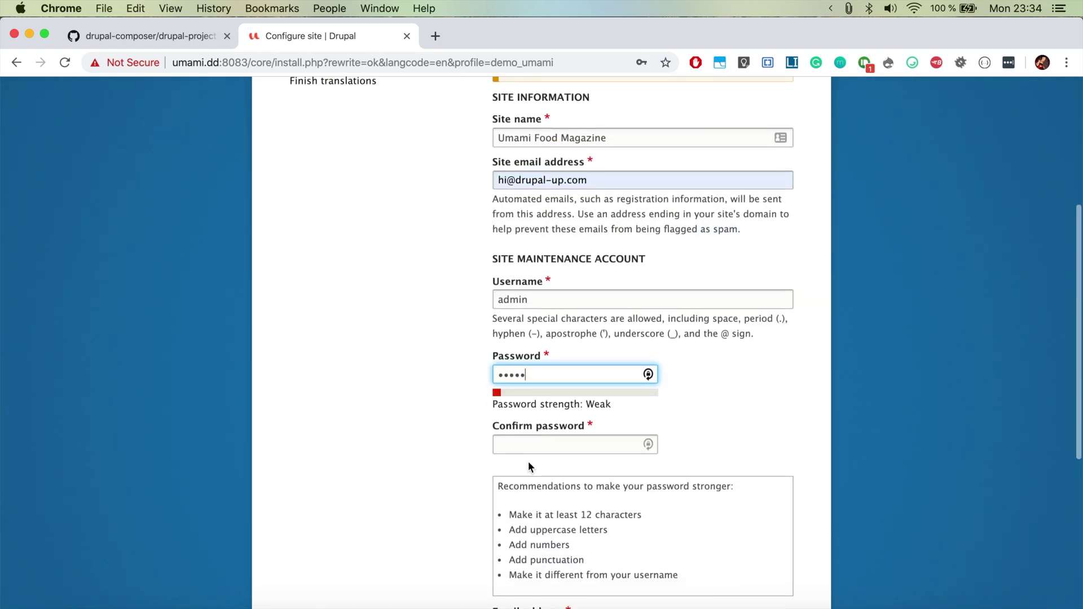
{"action": "left_click", "coordinate": [521, 449]}
{"action": "type", "text": "admin"}
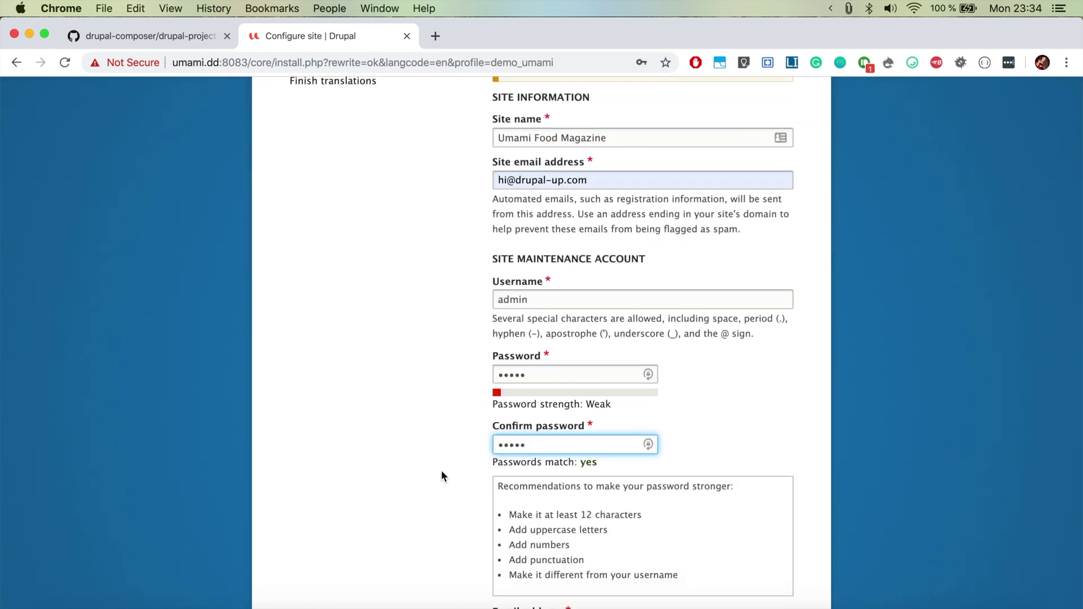
Step: Set default country Germany, time zone Berlin, and turn off automatic update checks
{"action": "scroll", "coordinate": [441, 470], "scroll_direction": "down", "scroll_amount": 5}
{"action": "scroll", "coordinate": [441, 475], "scroll_direction": "down", "scroll_amount": 2}
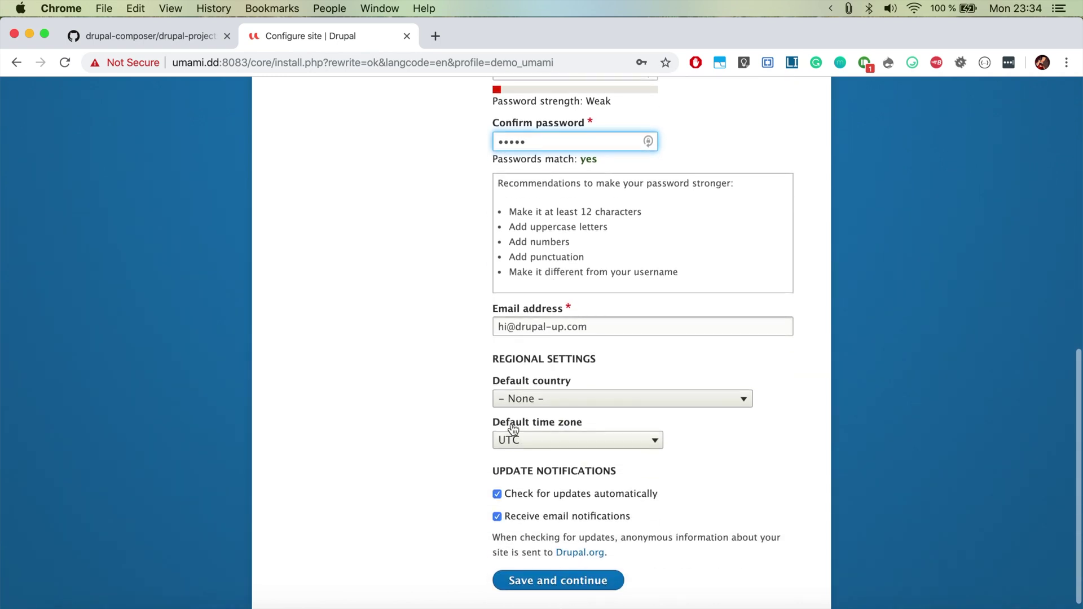
{"action": "left_click", "coordinate": [521, 399]}
{"action": "type", "text": "germany"}
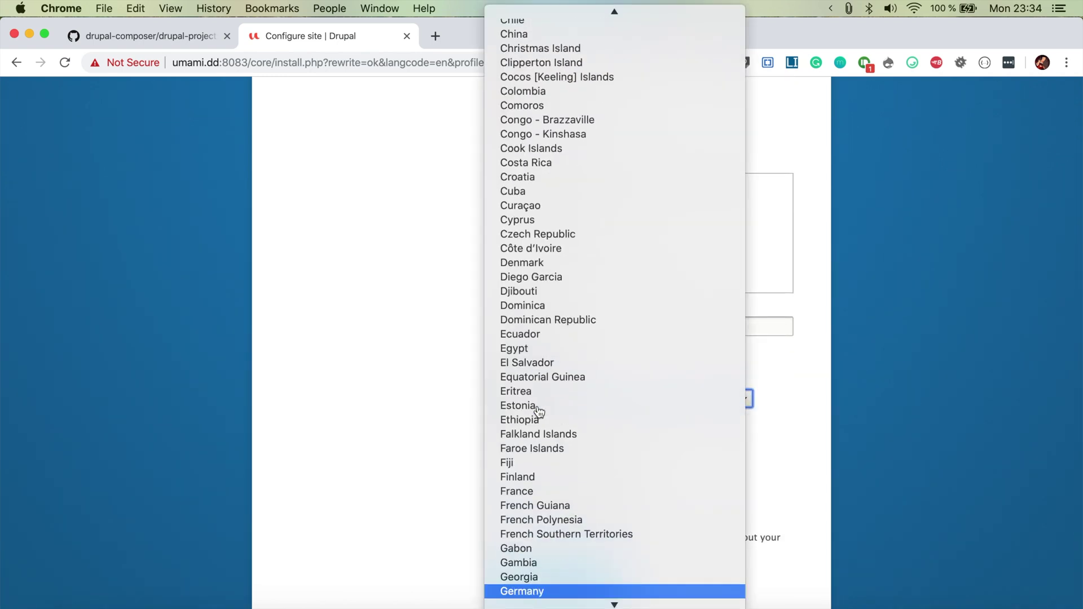
{"action": "key", "text": "Return"}
{"action": "left_click", "coordinate": [530, 441]}
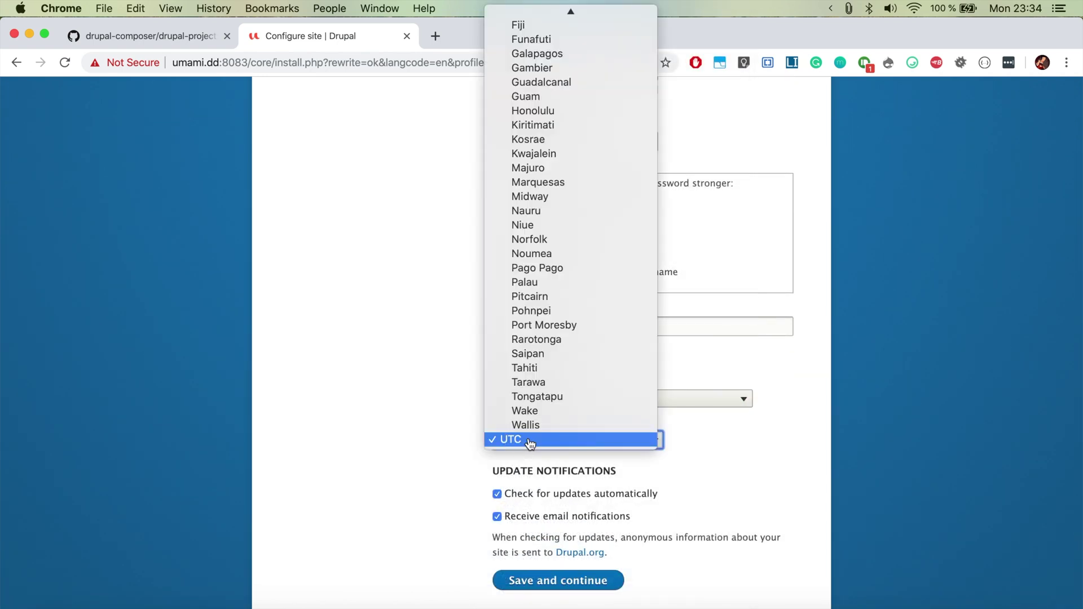
{"action": "type", "text": "berlin"}
{"action": "key", "text": "Return"}
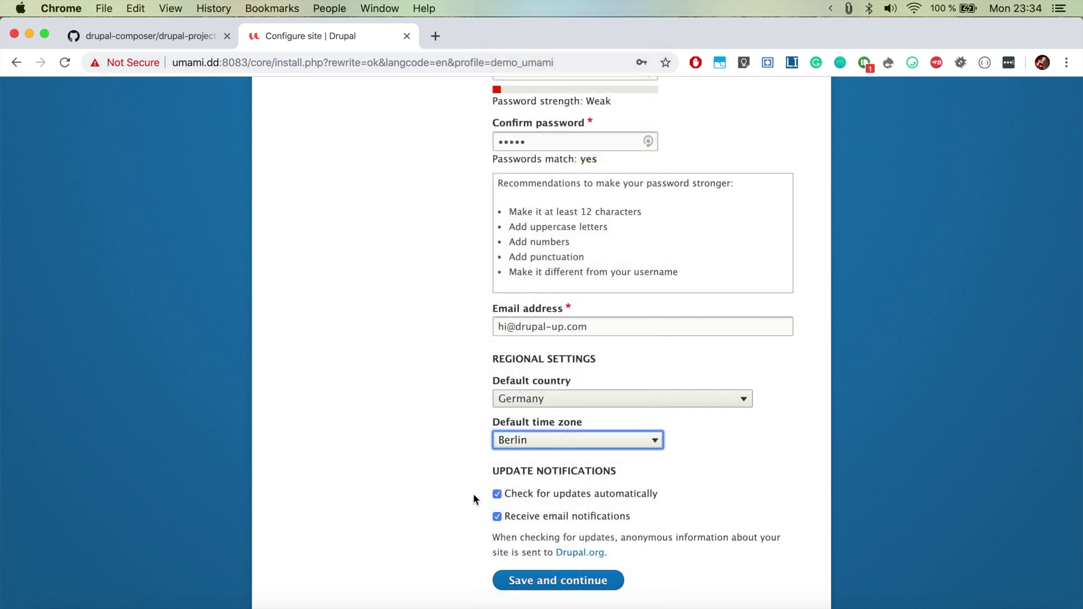
{"action": "left_click", "coordinate": [523, 500]}
Step: Save the site configuration and decline Chrome's offer to save the password
{"action": "left_click", "coordinate": [551, 566]}
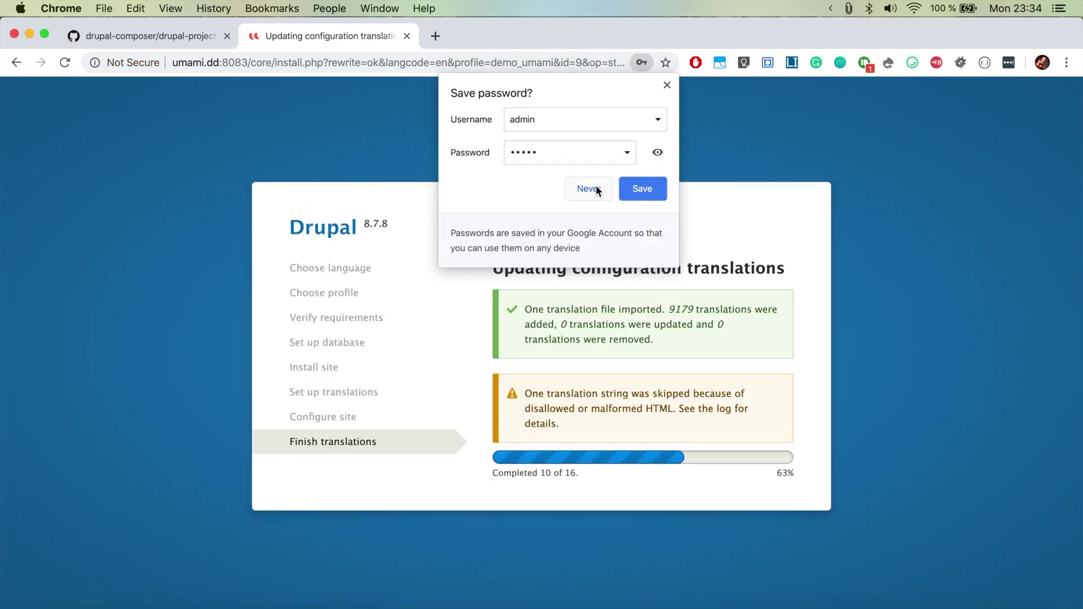
{"action": "left_click", "coordinate": [595, 189]}
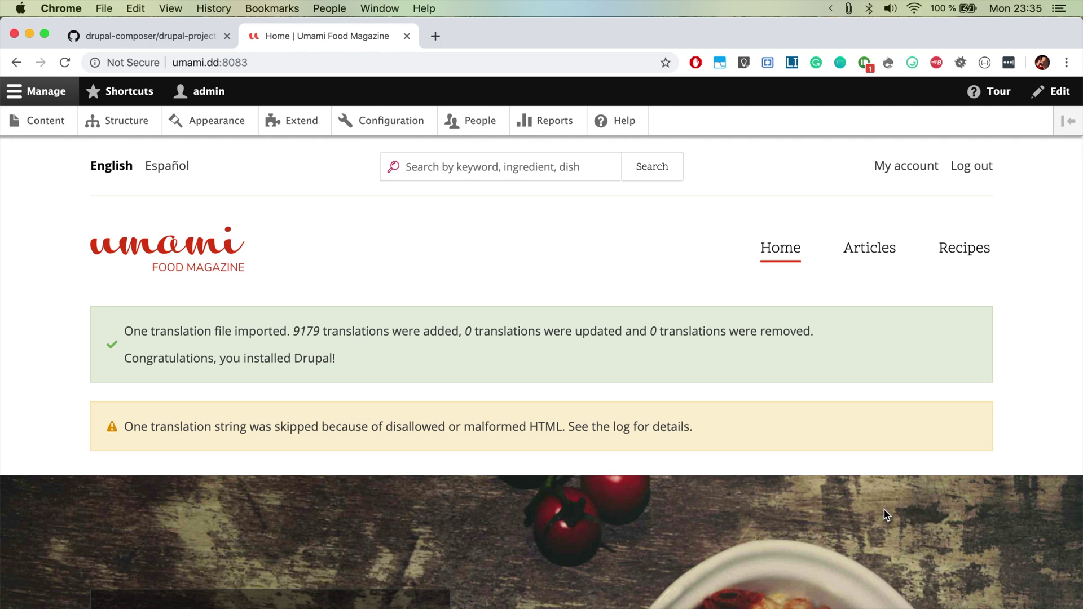
{"action": "scroll", "coordinate": [886, 515], "scroll_direction": "down", "scroll_amount": 5}
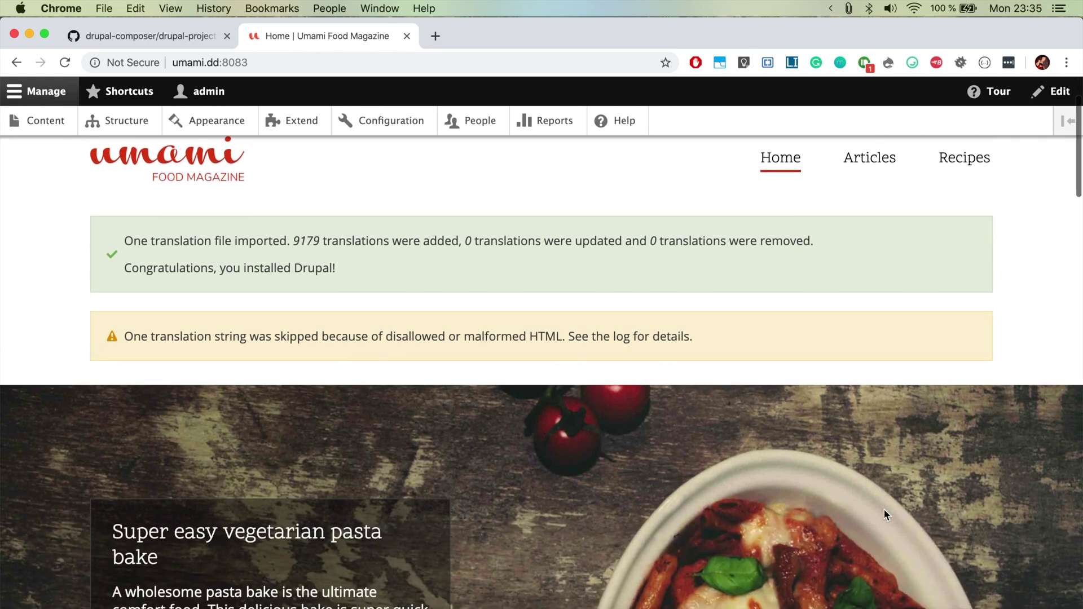
{"action": "scroll", "coordinate": [886, 515], "scroll_direction": "up", "scroll_amount": 5}
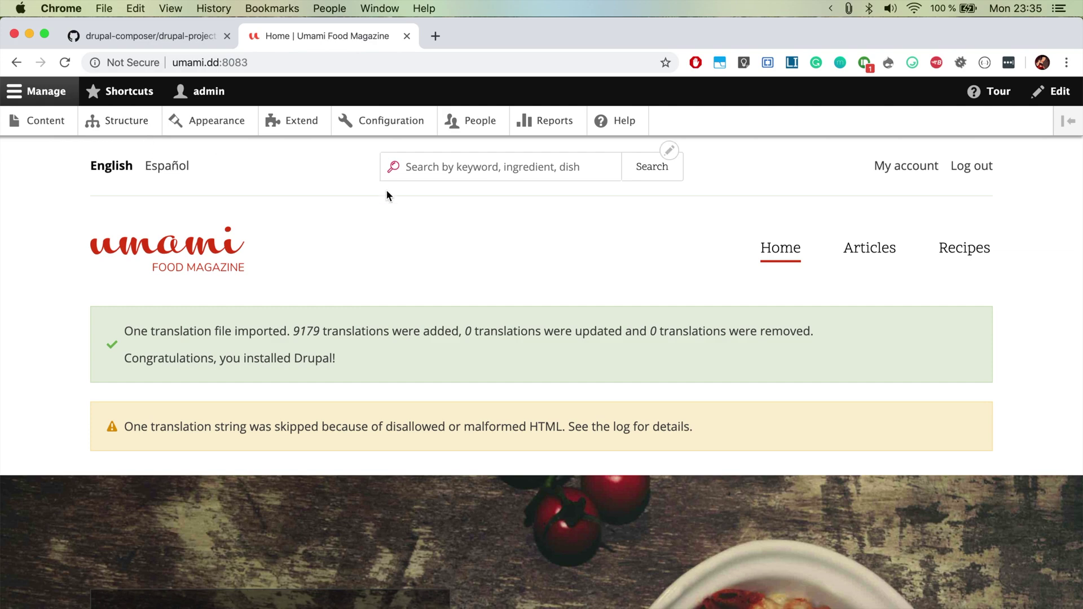
{"action": "scroll", "coordinate": [386, 193], "scroll_direction": "down", "scroll_amount": 15}
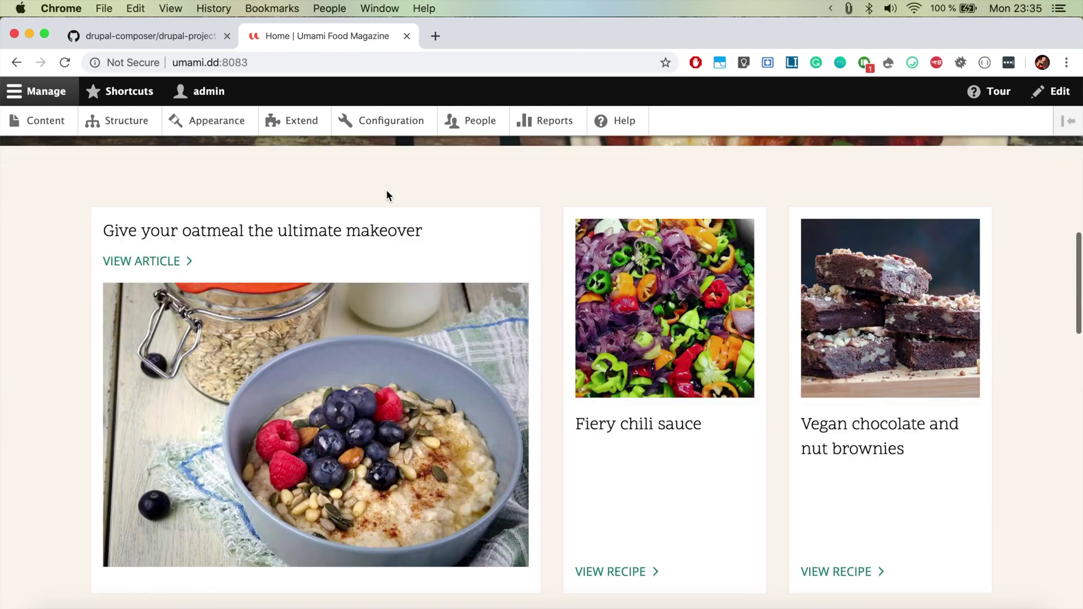
{"action": "scroll", "coordinate": [386, 194], "scroll_direction": "down", "scroll_amount": 15}
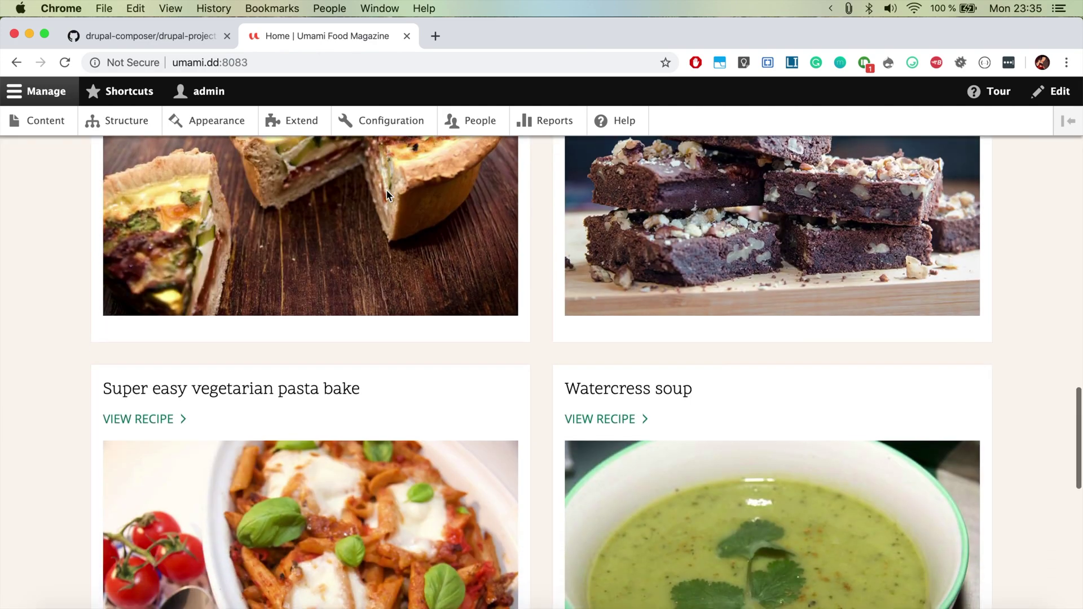
{"action": "scroll", "coordinate": [387, 193], "scroll_direction": "down", "scroll_amount": 8}
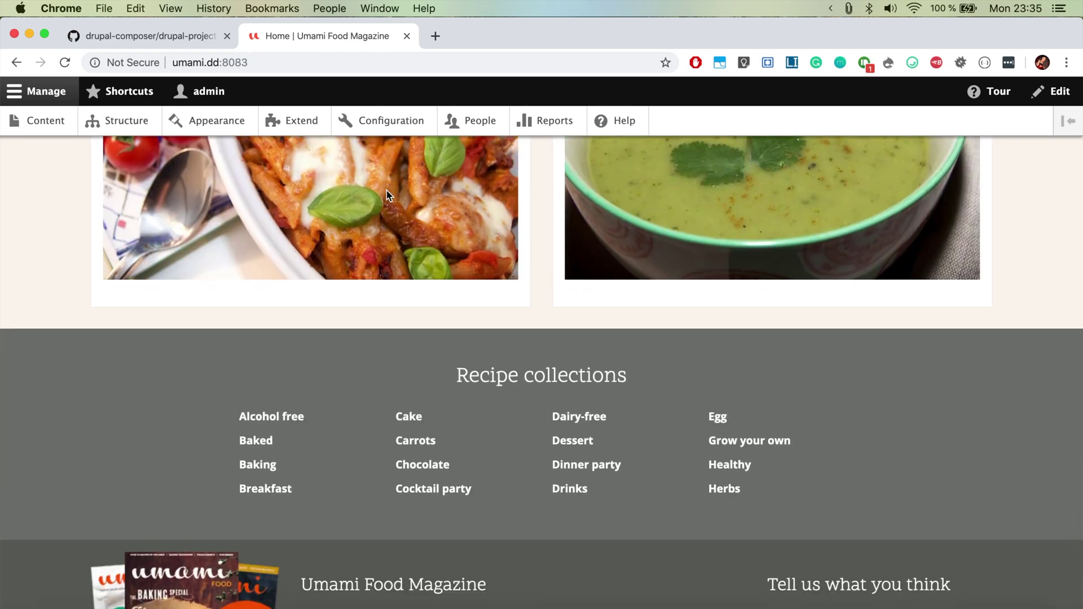
{"action": "scroll", "coordinate": [387, 194], "scroll_direction": "down", "scroll_amount": 3}
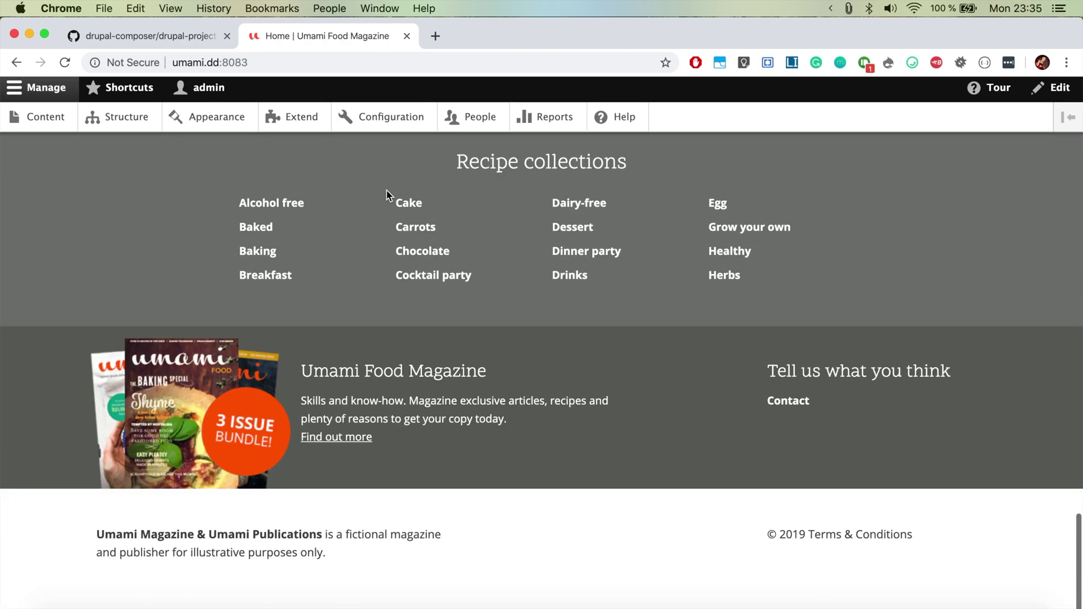
{"action": "scroll", "coordinate": [386, 193], "scroll_direction": "up", "scroll_amount": 12}
{"action": "scroll", "coordinate": [386, 193], "scroll_direction": "up", "scroll_amount": 10}
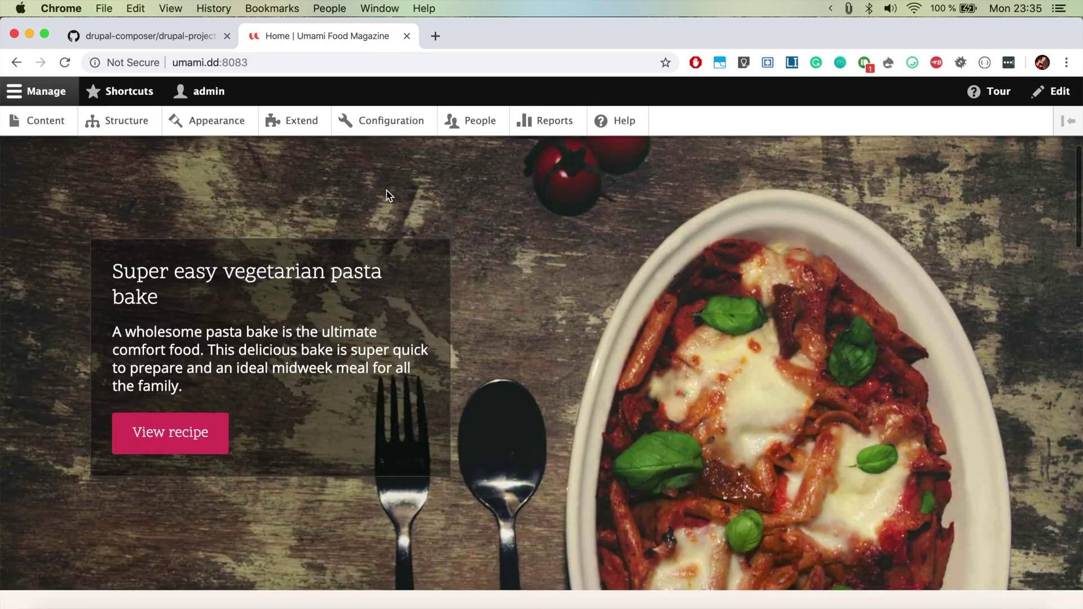
{"action": "scroll", "coordinate": [387, 193], "scroll_direction": "down", "scroll_amount": 4}
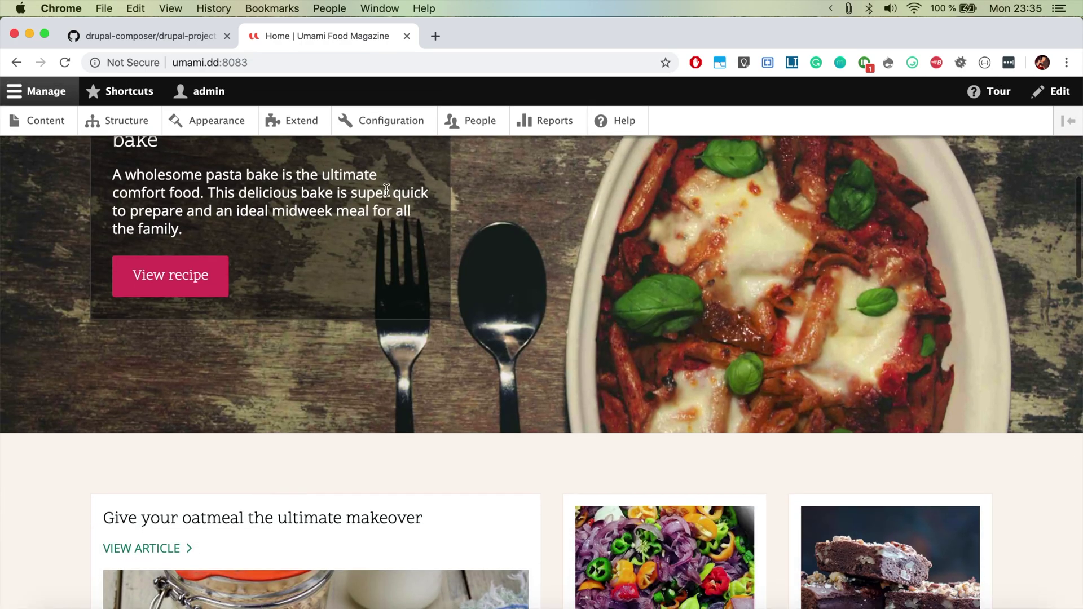
{"action": "scroll", "coordinate": [412, 197], "scroll_direction": "down", "scroll_amount": 4}
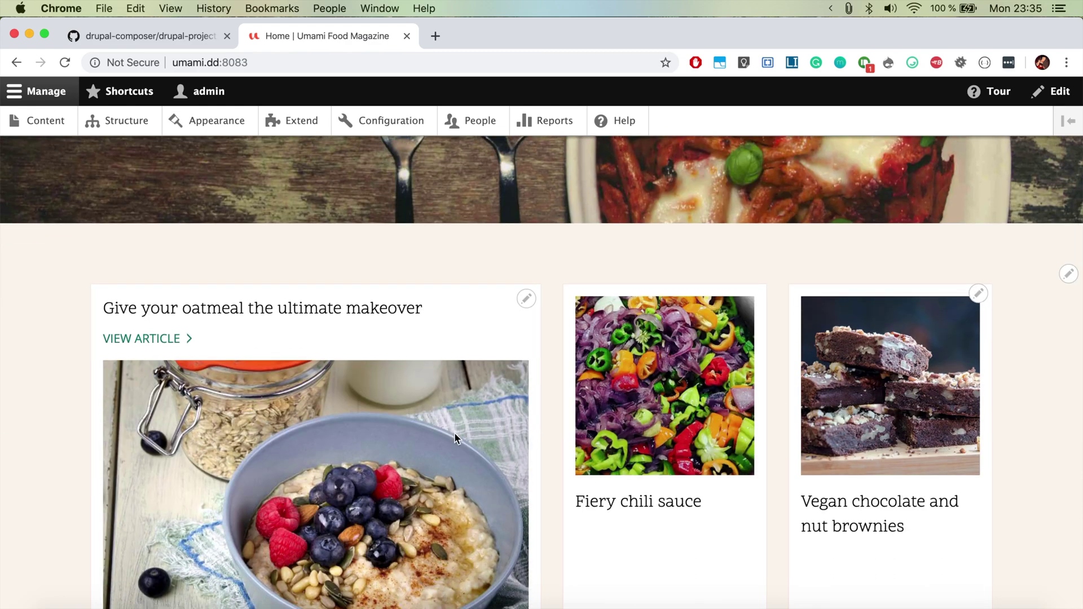
{"action": "scroll", "coordinate": [455, 437], "scroll_direction": "down", "scroll_amount": 20}
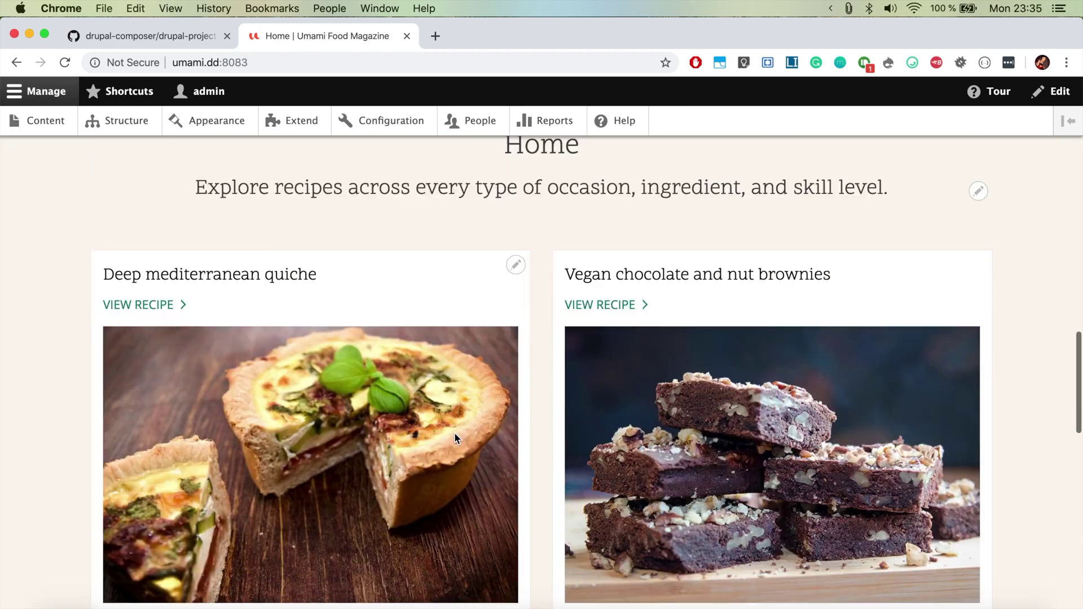
{"action": "scroll", "coordinate": [455, 438], "scroll_direction": "down", "scroll_amount": 5}
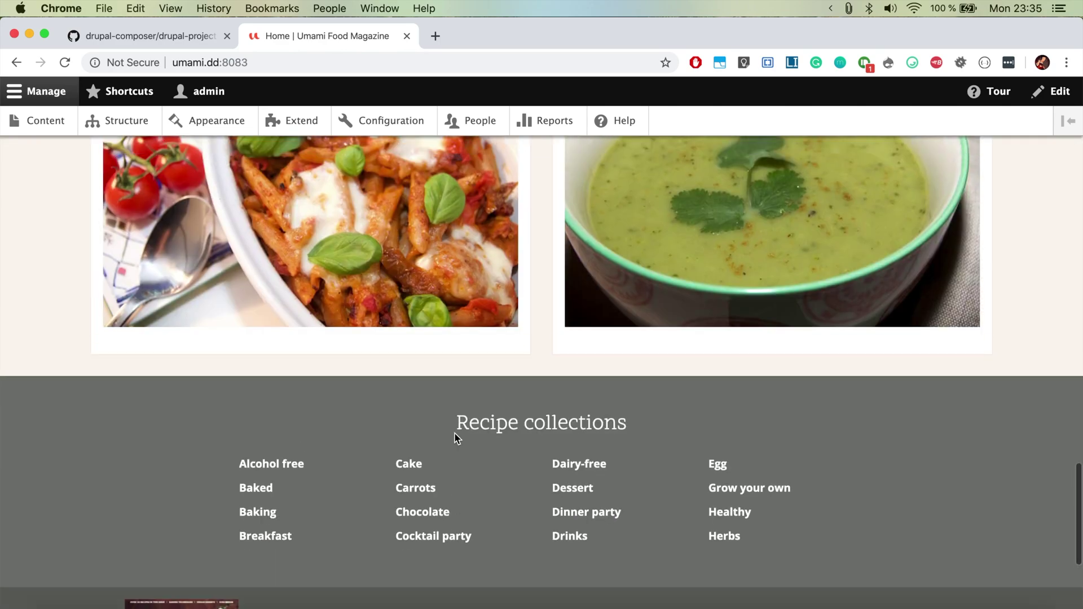
{"action": "scroll", "coordinate": [455, 438], "scroll_direction": "up", "scroll_amount": 20}
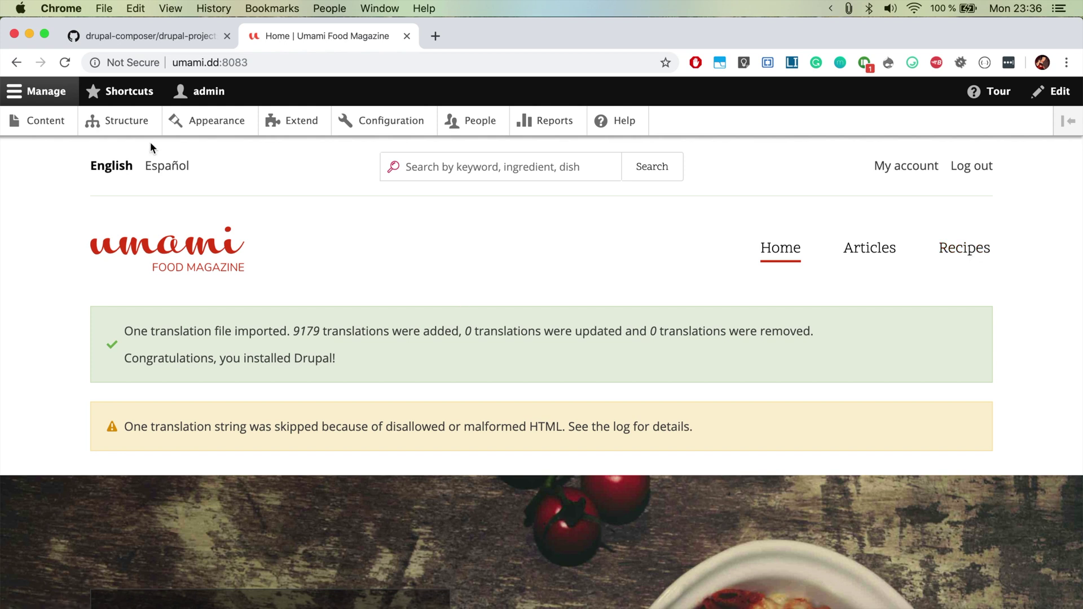
Step: Browse the Content overview of demo recipes and articles, then open Deep mediterranean quiche
{"action": "left_click", "coordinate": [53, 120]}
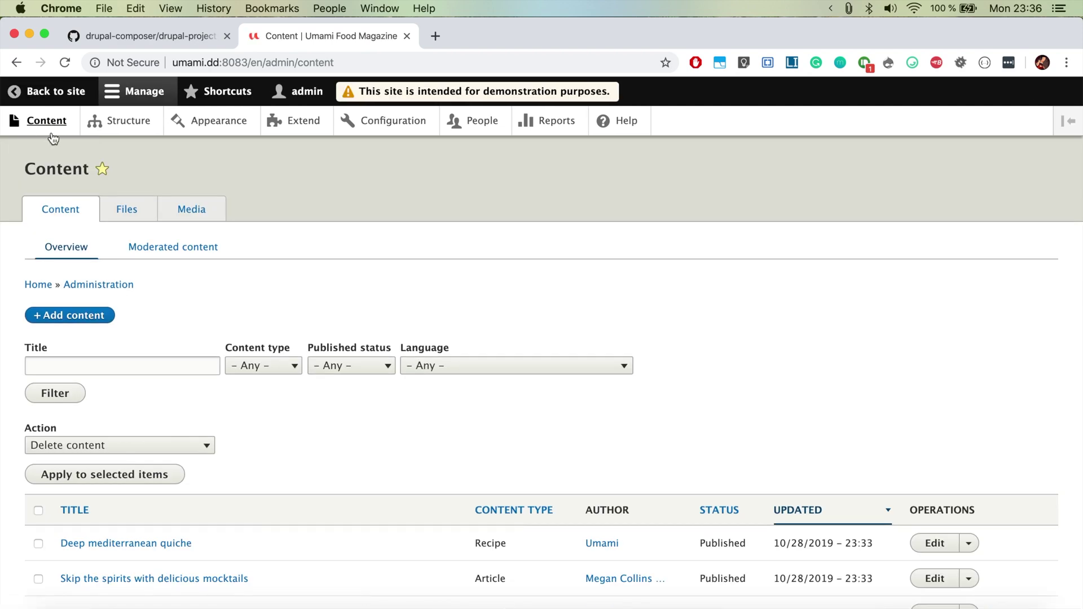
{"action": "scroll", "coordinate": [245, 368], "scroll_direction": "down", "scroll_amount": 15}
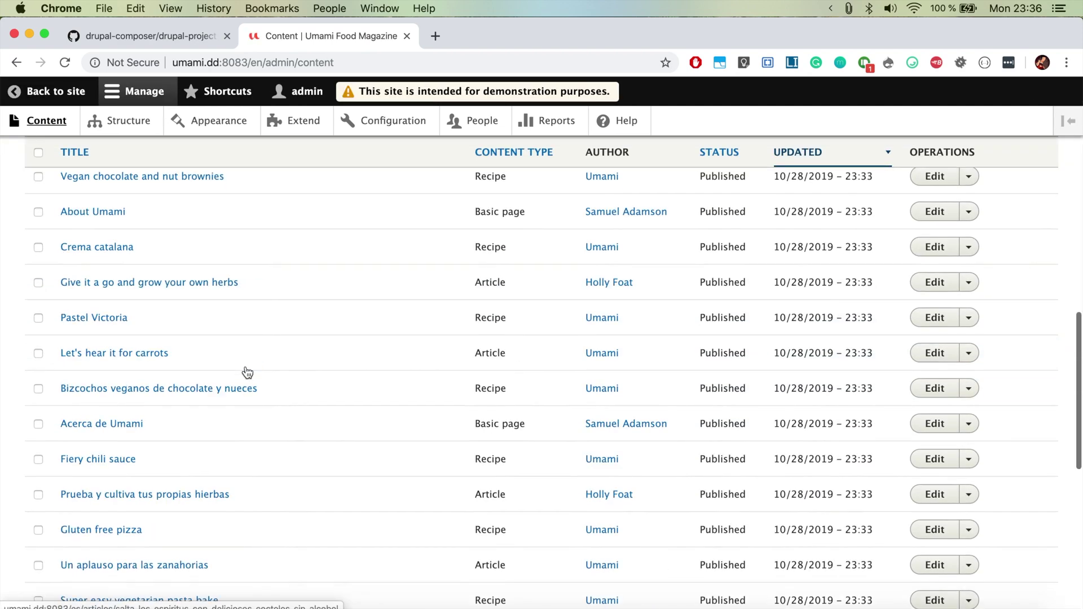
{"action": "scroll", "coordinate": [248, 372], "scroll_direction": "down", "scroll_amount": 10}
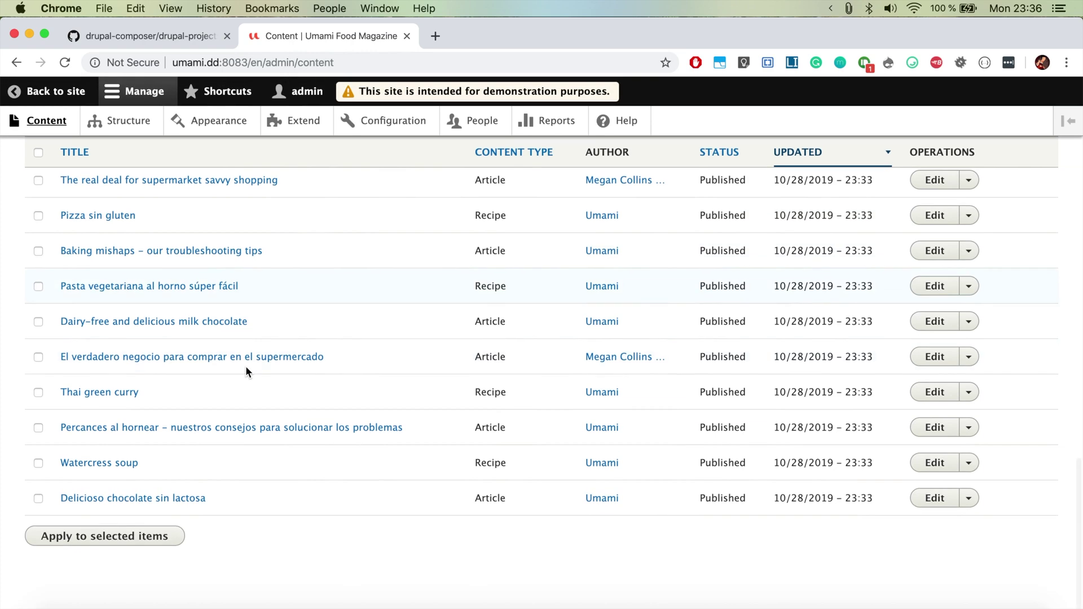
{"action": "scroll", "coordinate": [246, 367], "scroll_direction": "up", "scroll_amount": 20}
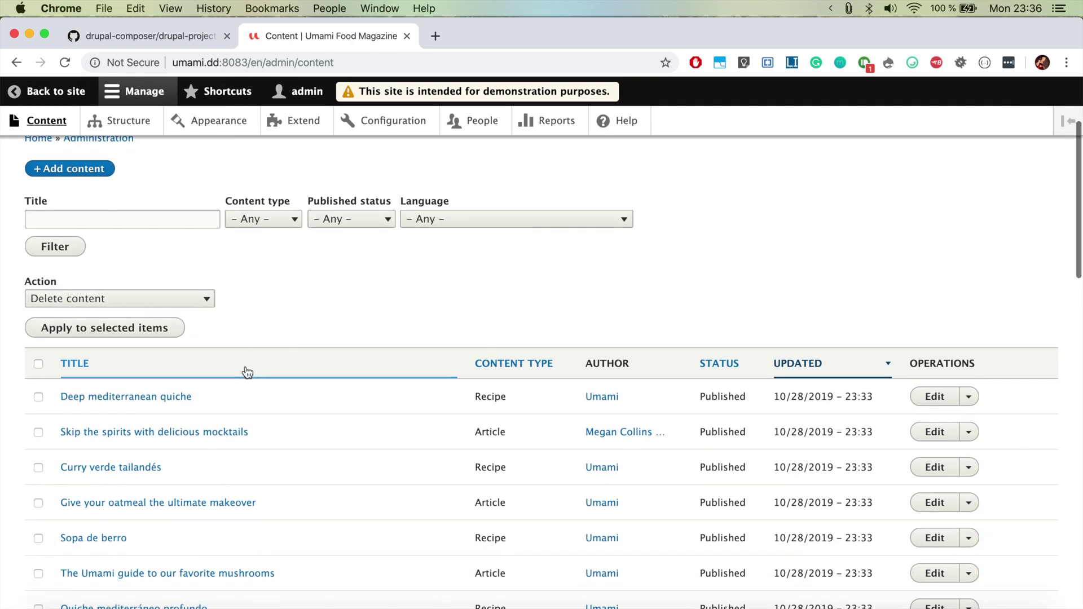
{"action": "left_click", "coordinate": [167, 402]}
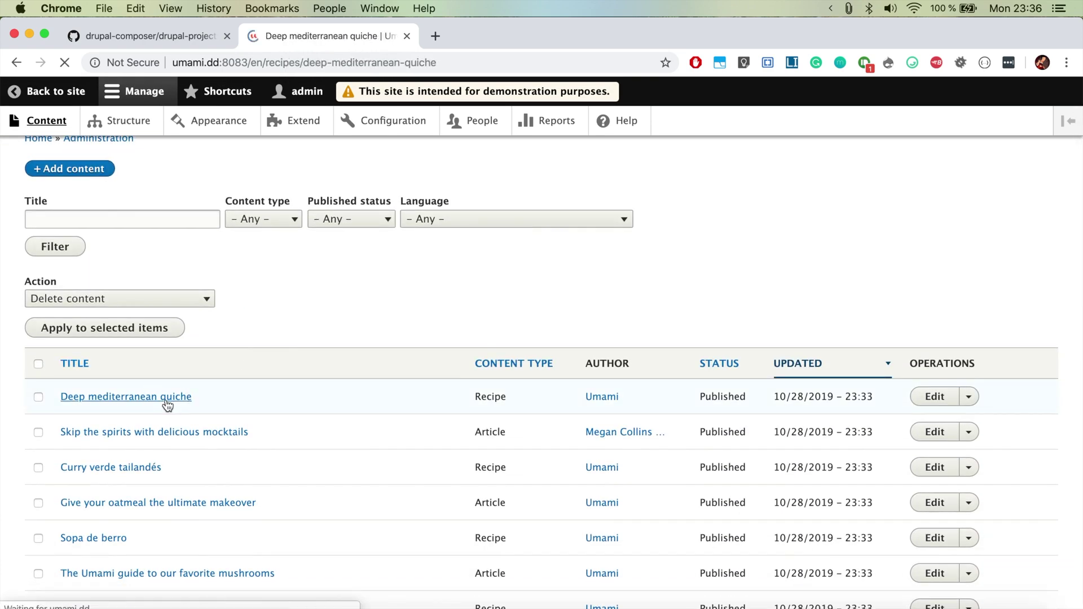
Step: Scroll through the Deep mediterranean quiche recipe's ingredients and back up
{"action": "scroll", "coordinate": [166, 400], "scroll_direction": "down", "scroll_amount": 15}
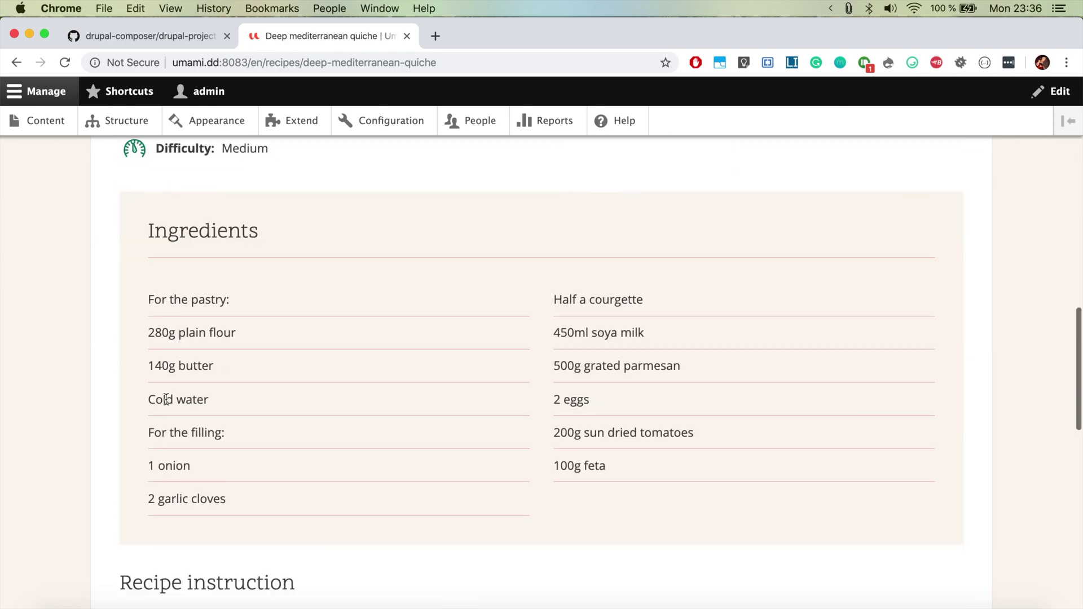
{"action": "scroll", "coordinate": [166, 399], "scroll_direction": "down", "scroll_amount": 10}
{"action": "scroll", "coordinate": [166, 399], "scroll_direction": "up", "scroll_amount": 20}
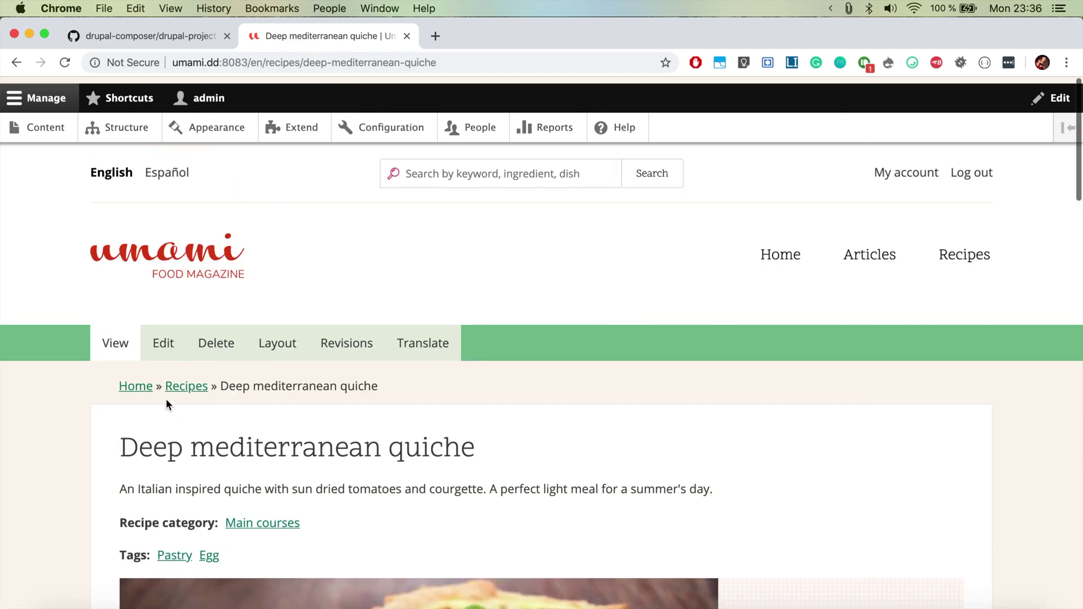